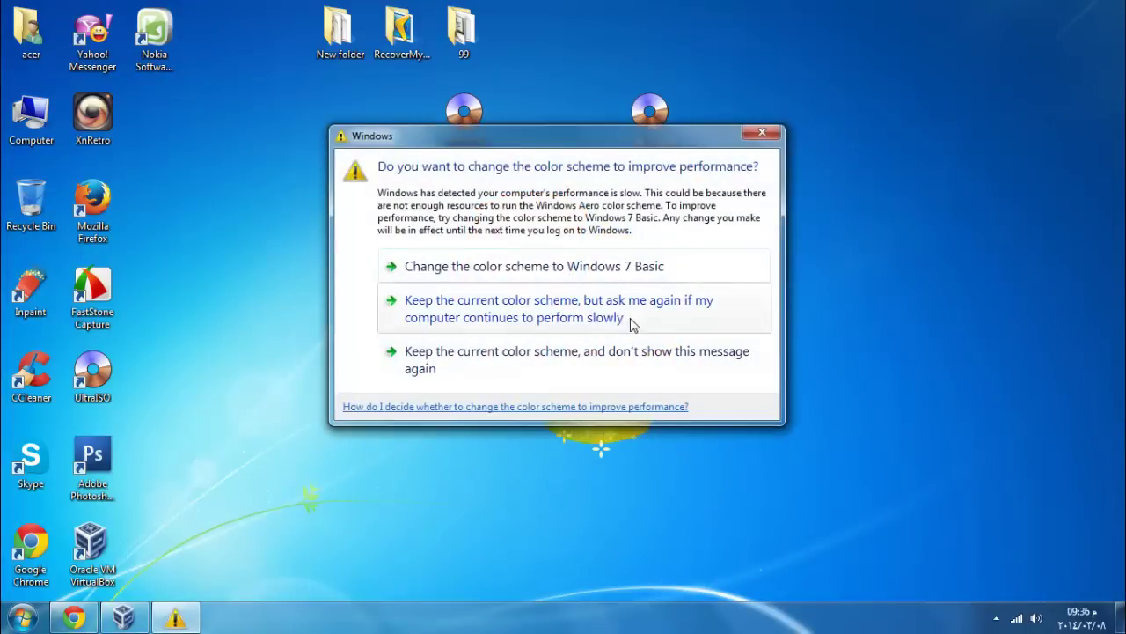
Step: Keep the current color scheme, with the option to be asked again if the computer continues to perform slowly
left_click(631, 324)
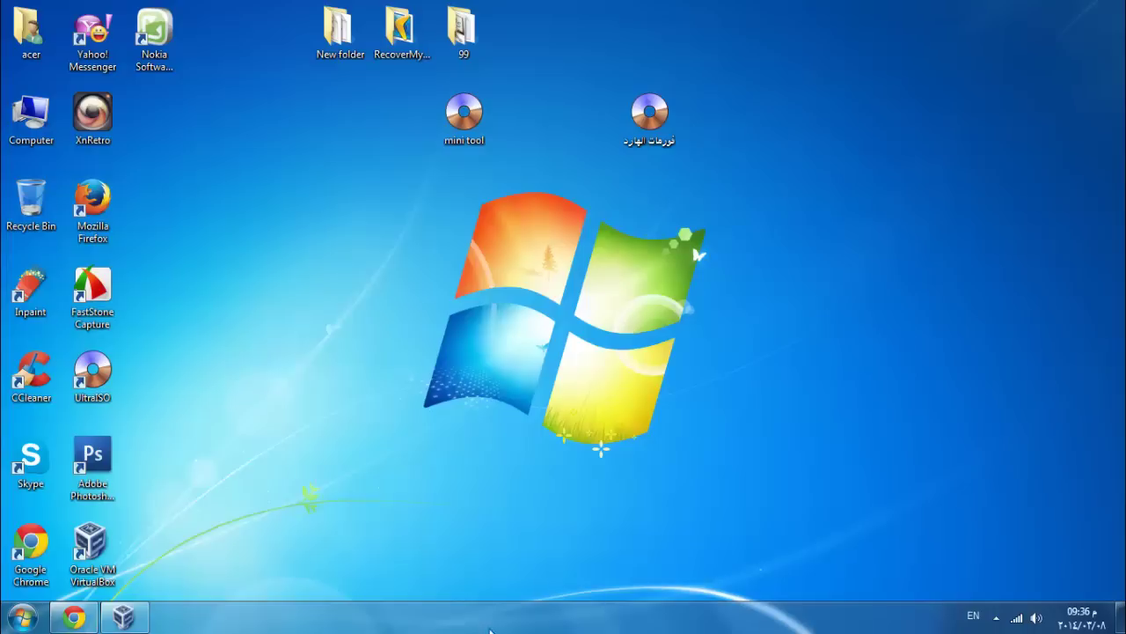
left_click_drag(651, 139, 713, 139)
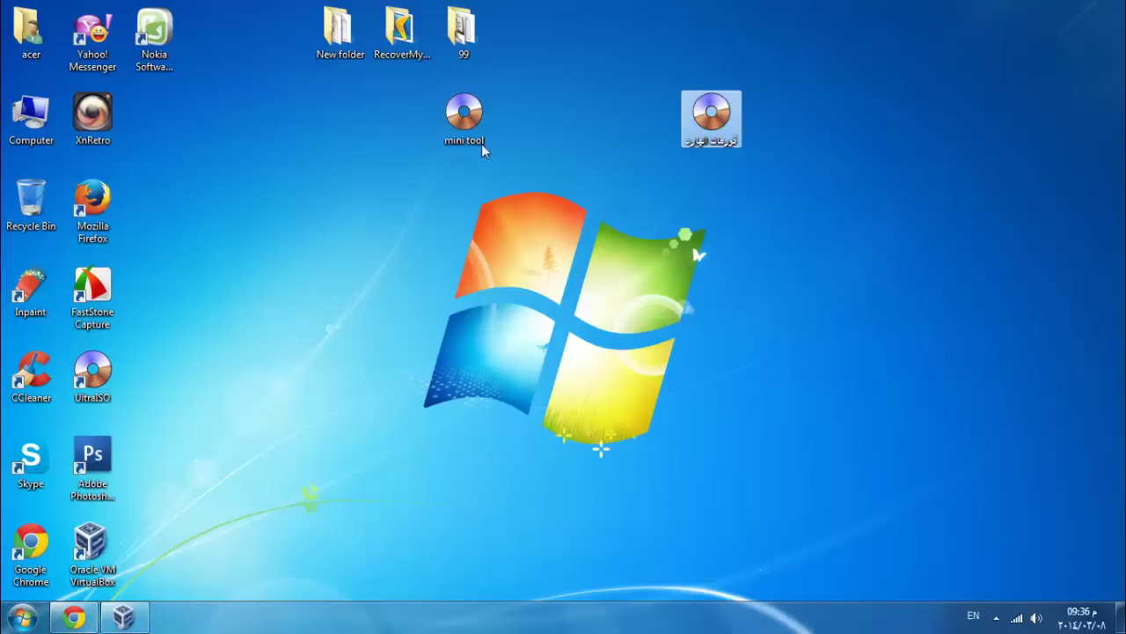
left_click_drag(455, 132, 393, 132)
left_click(557, 165)
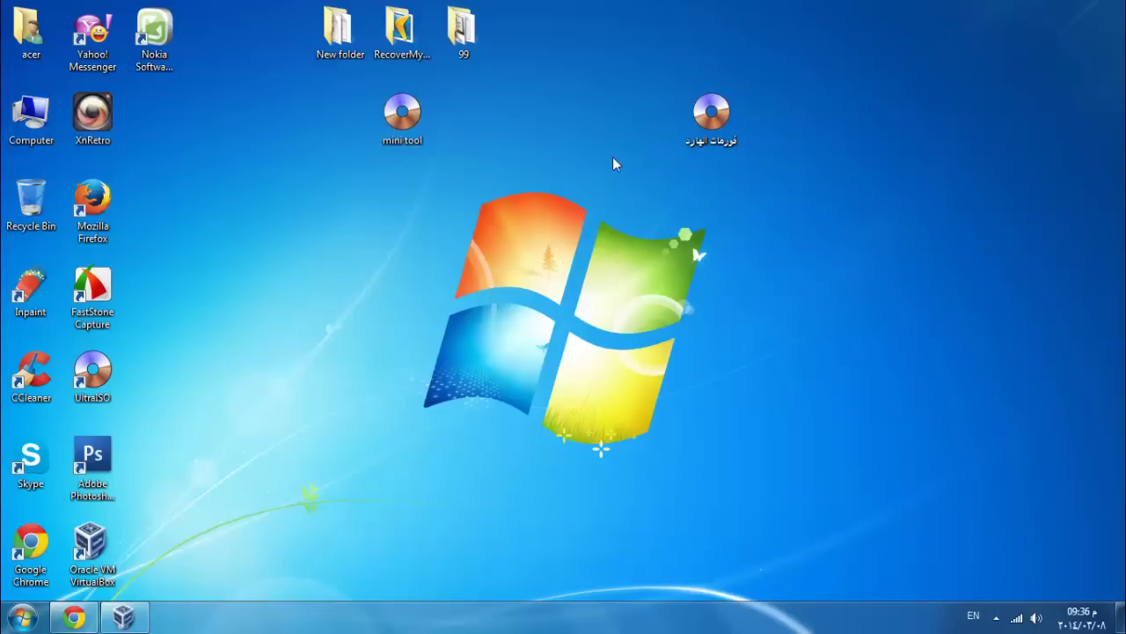
left_click_drag(711, 113, 649, 113)
left_click(549, 165)
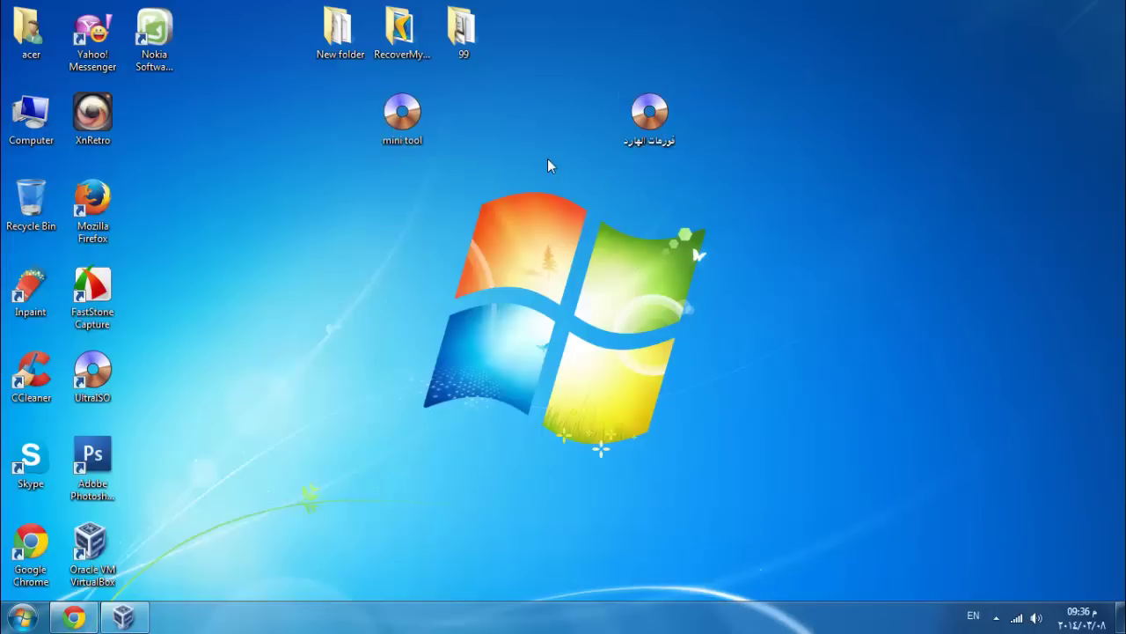
left_click_drag(593, 69, 687, 168)
left_click(681, 151)
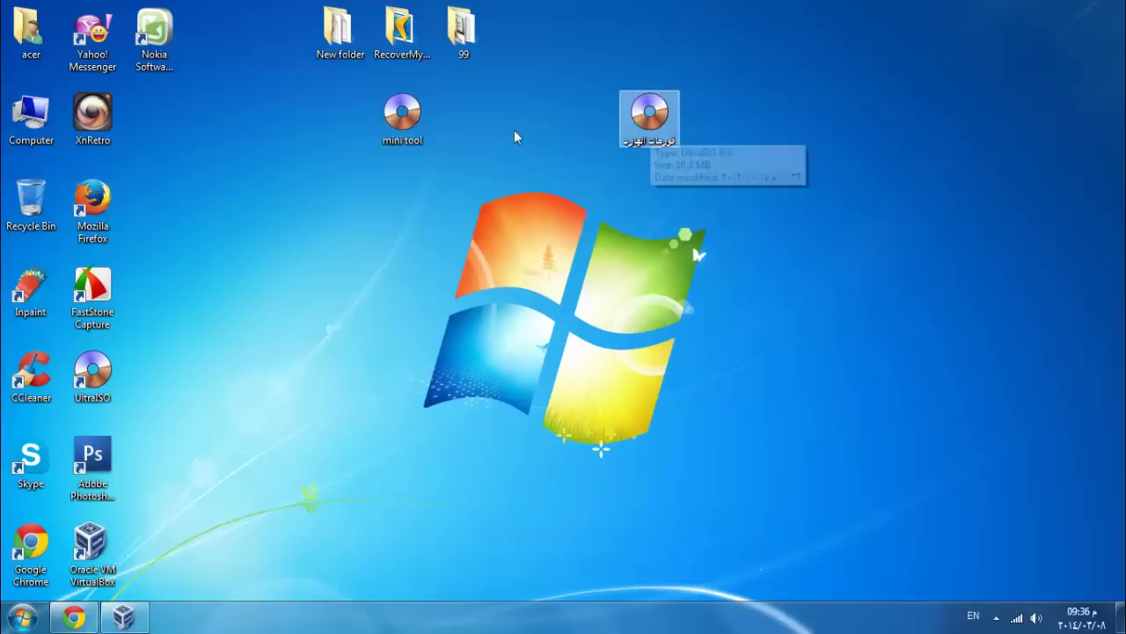
left_click_drag(402, 112, 465, 102)
left_click(400, 175)
left_click(573, 130)
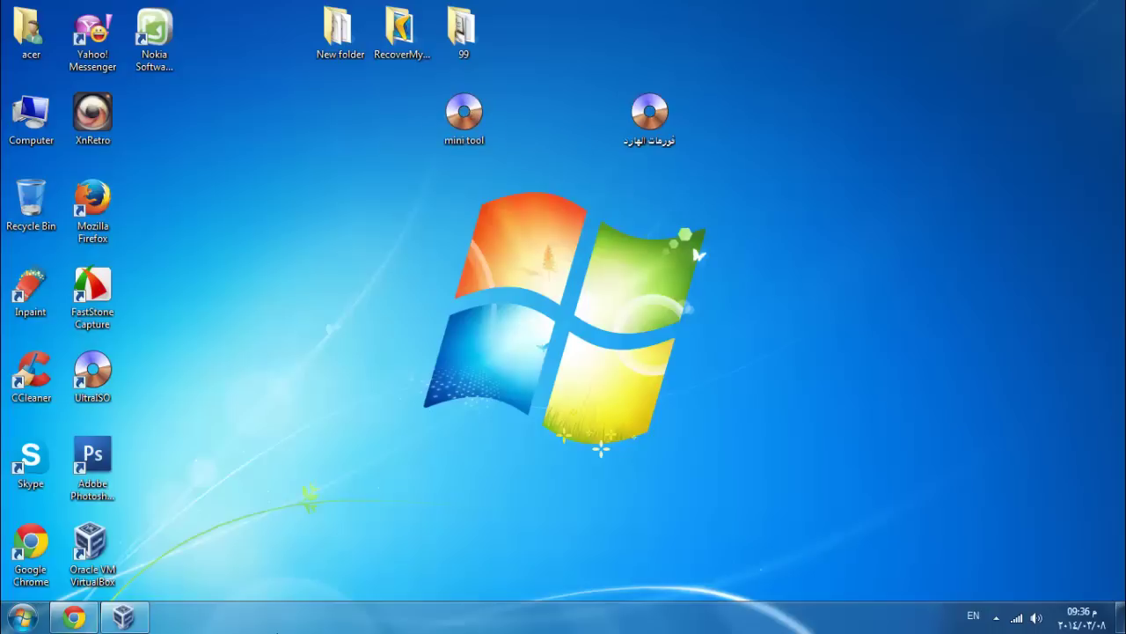
left_click_drag(702, 83, 588, 177)
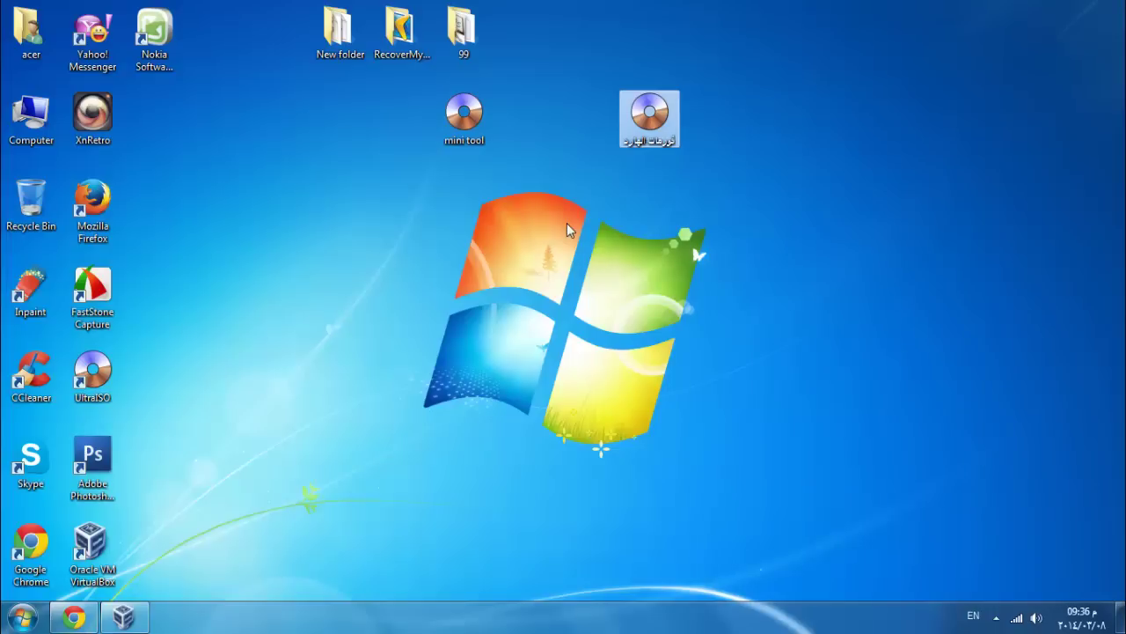
left_click(695, 132)
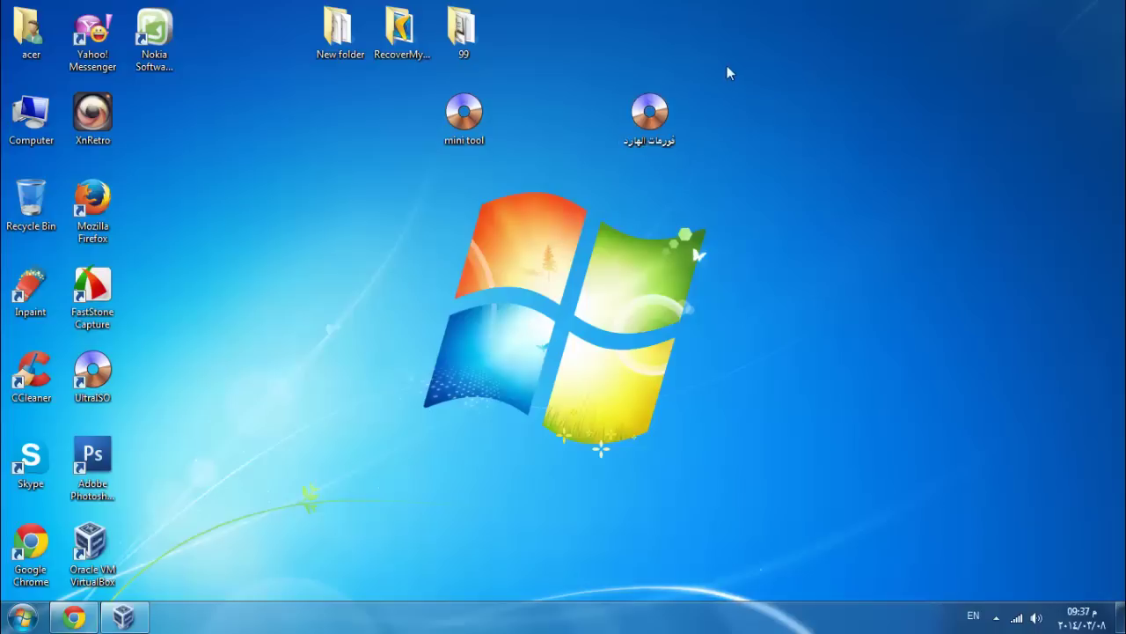
left_click_drag(727, 66, 588, 203)
left_click(657, 187)
left_click(475, 122)
left_click_drag(711, 72, 603, 166)
left_click(627, 174)
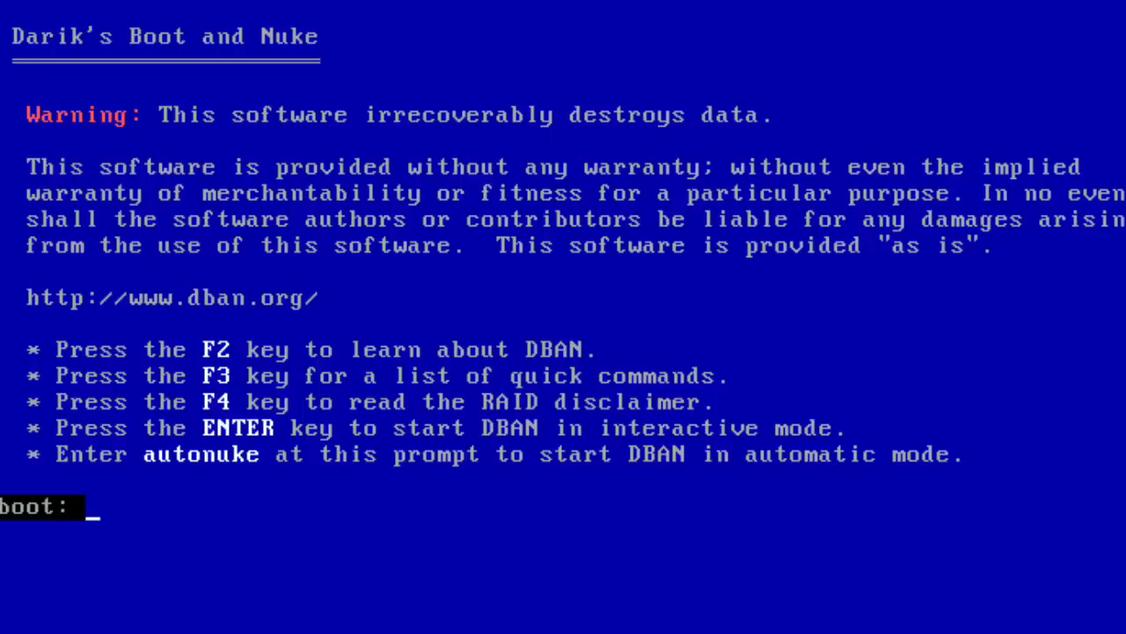
Step: Start DBAN in interactive mode and set the wipe method to PRNG Stream
key("Return")
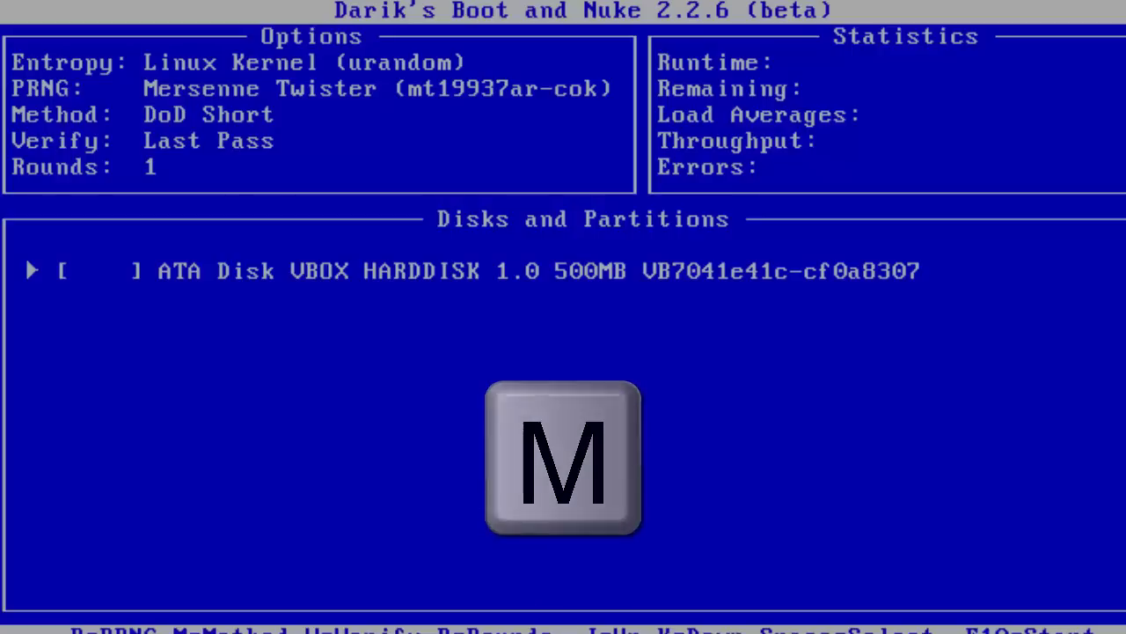
key("m")
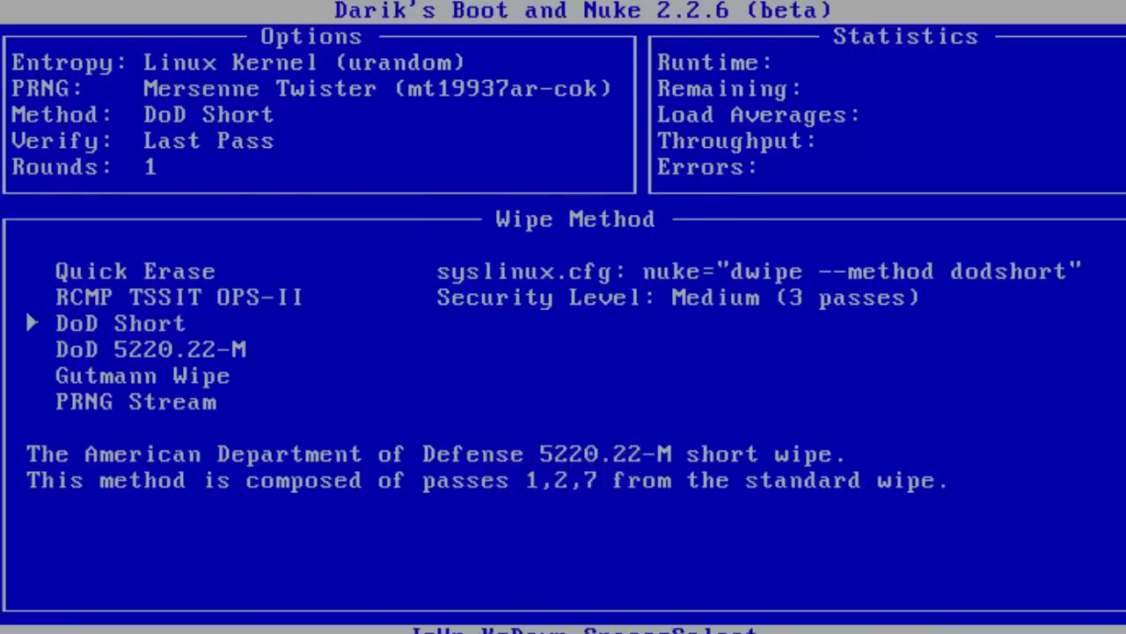
key("Down")
key("Down")
key("Down")
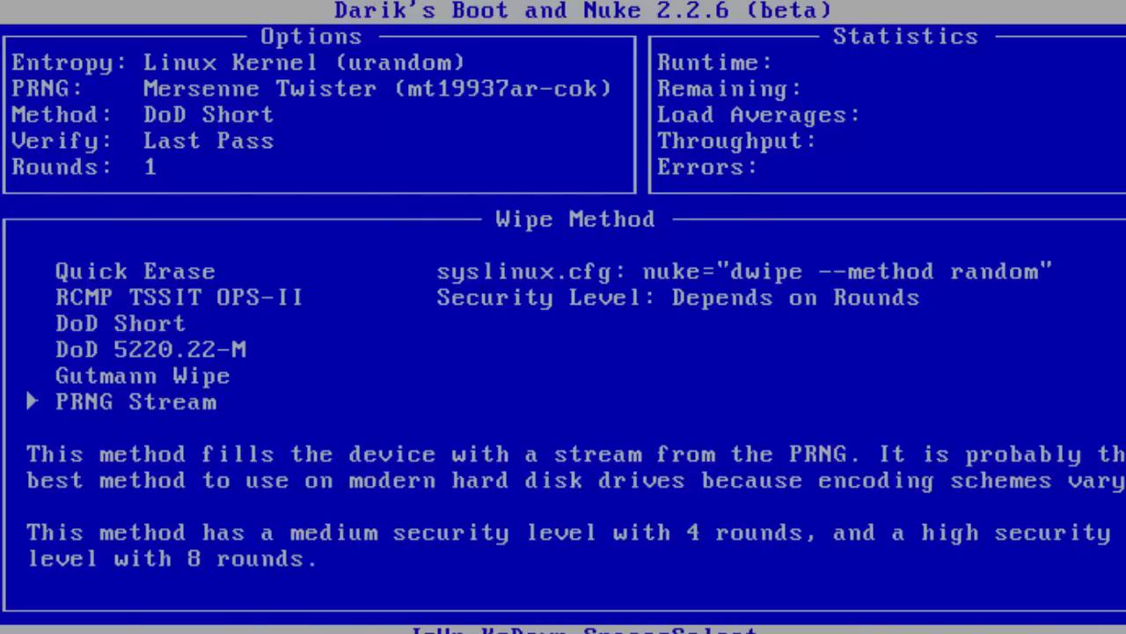
key("space")
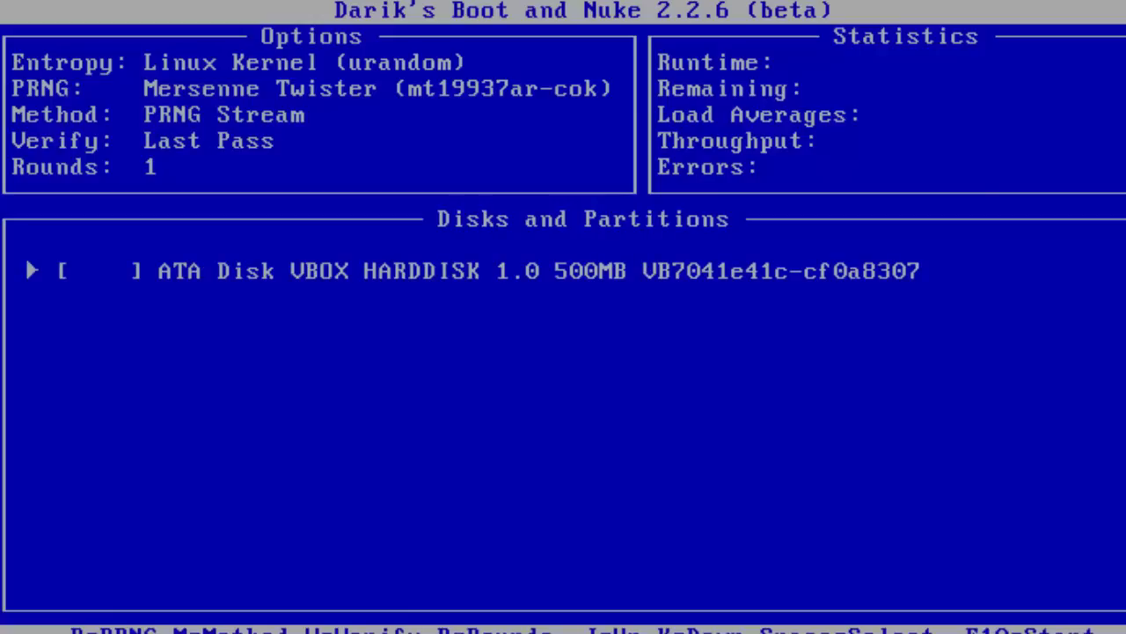
Step: Set the number of wipe rounds to 8, dismissing the color scheme prompt while keeping the current scheme
key("r")
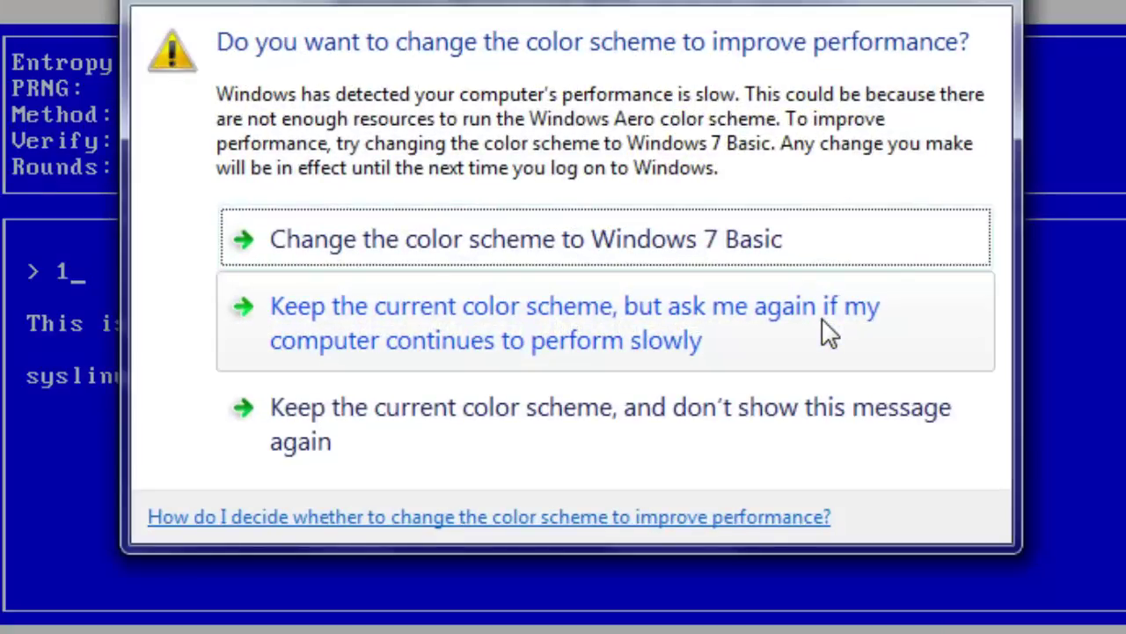
left_click(823, 321)
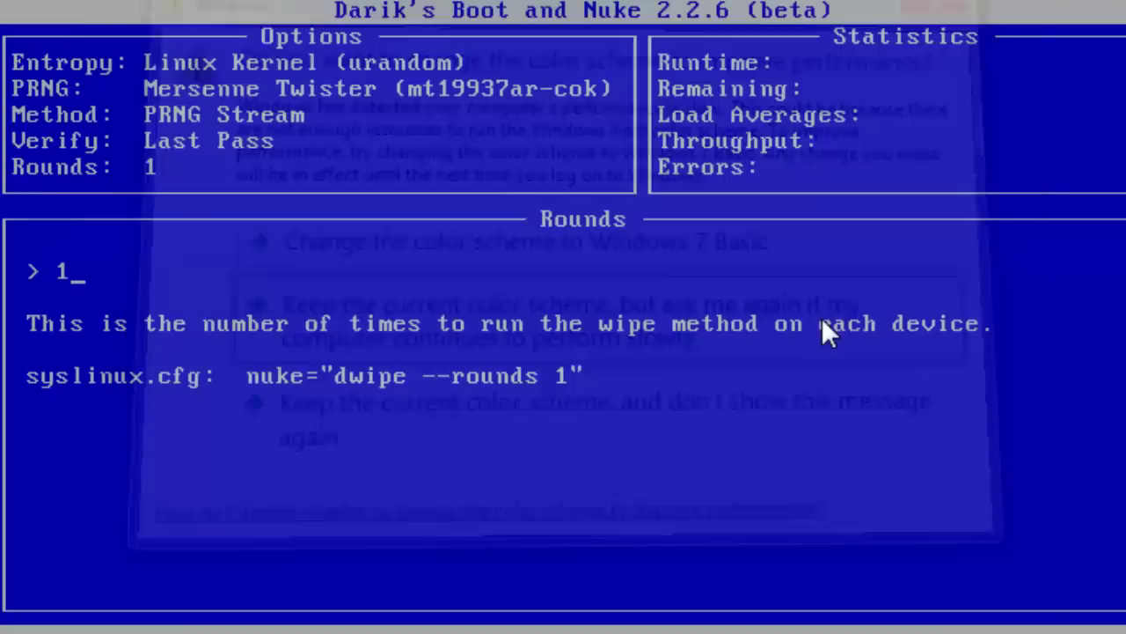
key("BackSpace")
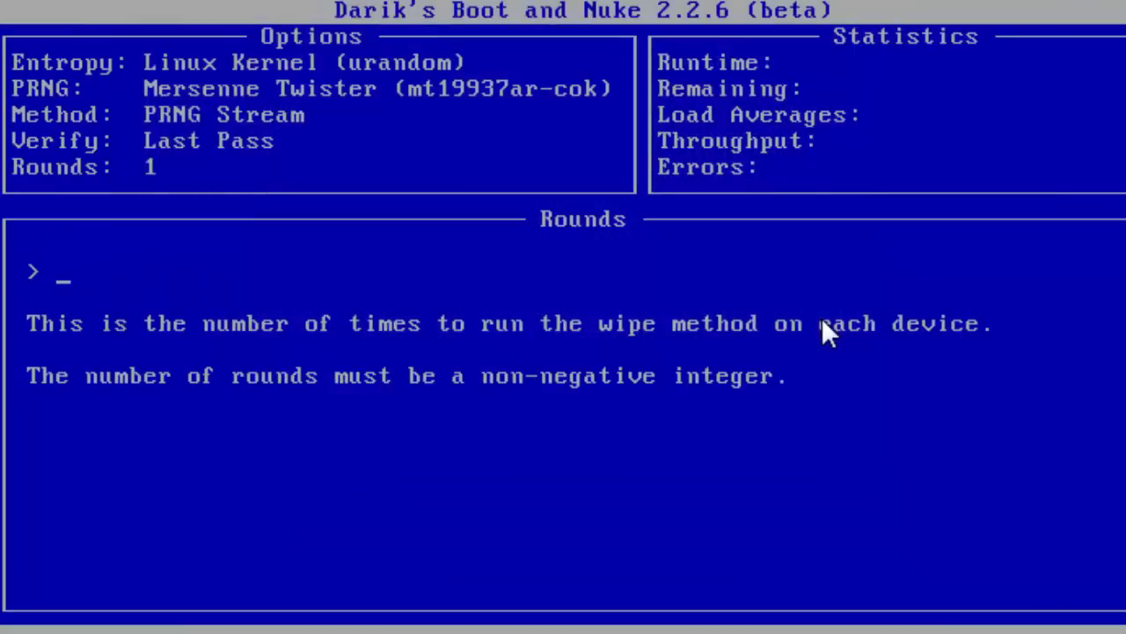
type("8")
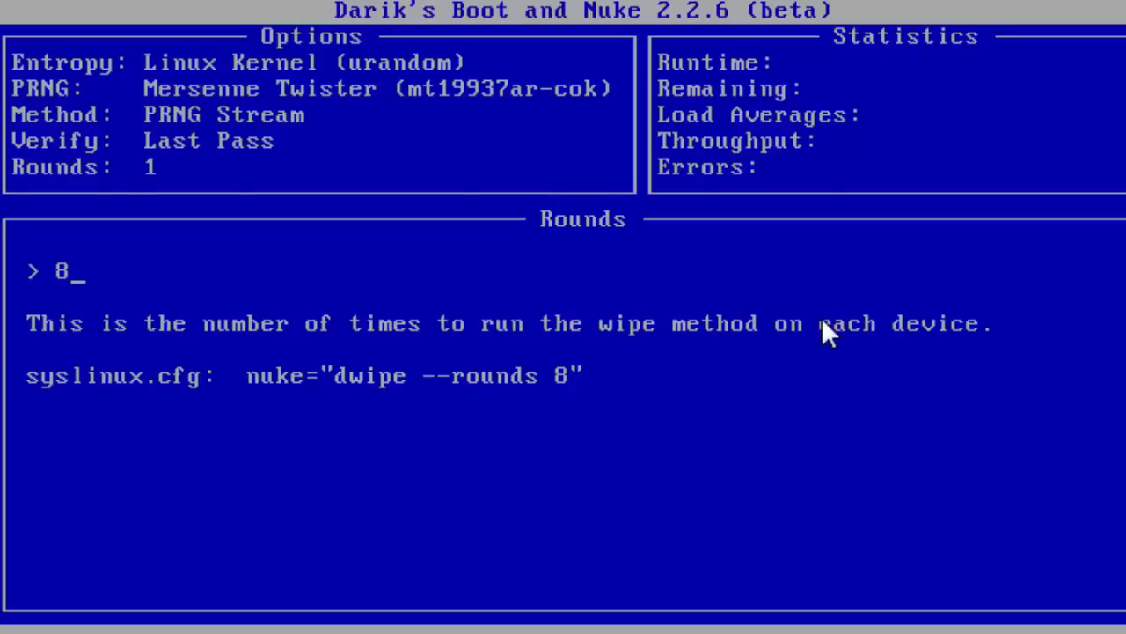
key("Return")
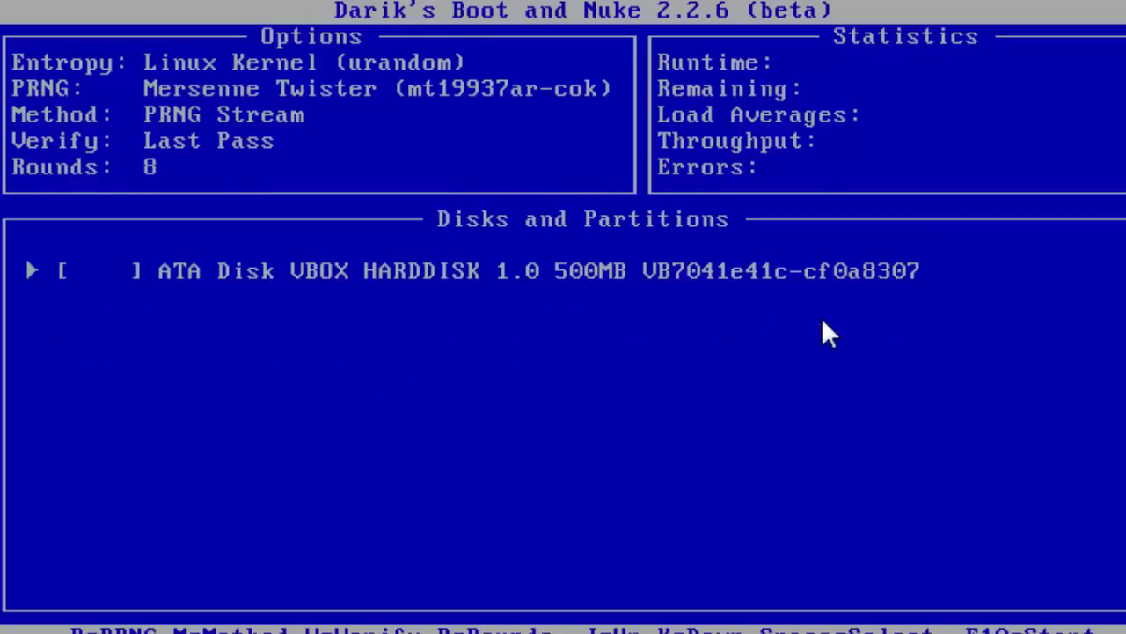
Step: Select the 500MB VBOX HARDDISK for wiping and start the wipe
key("space")
key("F10")
key("F10")
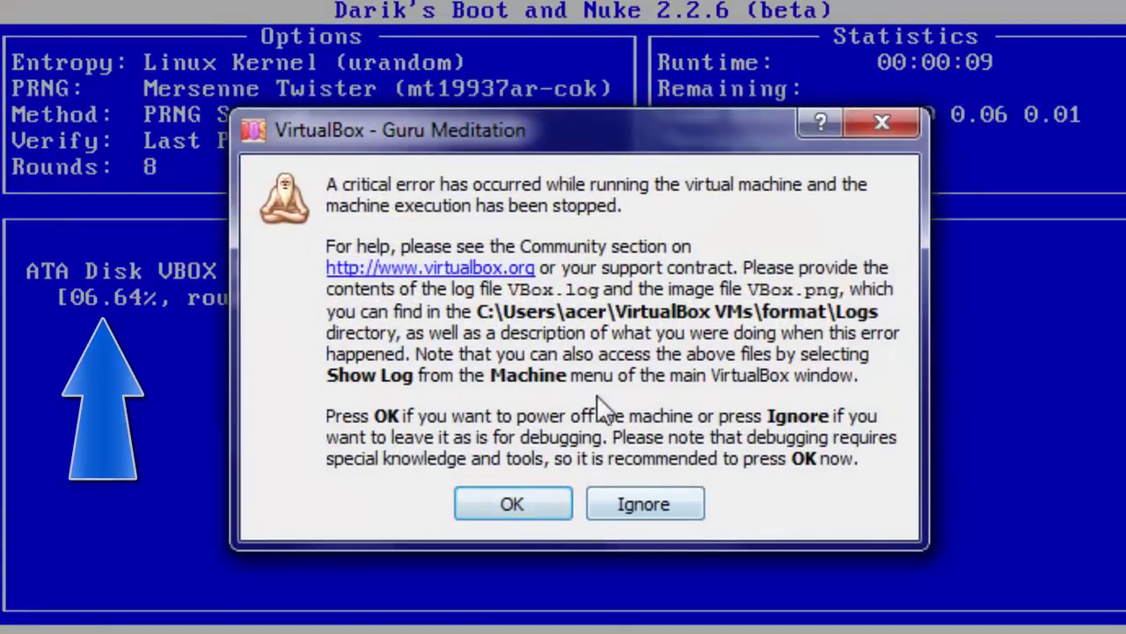
Step: Power off the format virtual machine from the critical error dialog and minimize the VirtualBox Manager window
left_click(512, 507)
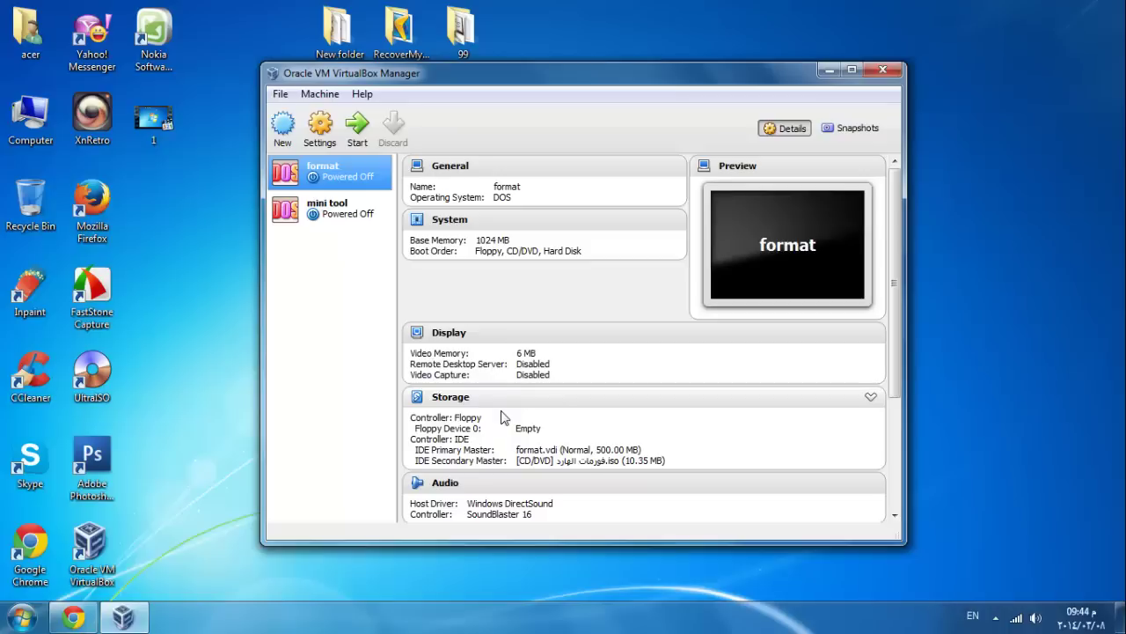
left_click(827, 69)
left_click_drag(464, 113, 528, 114)
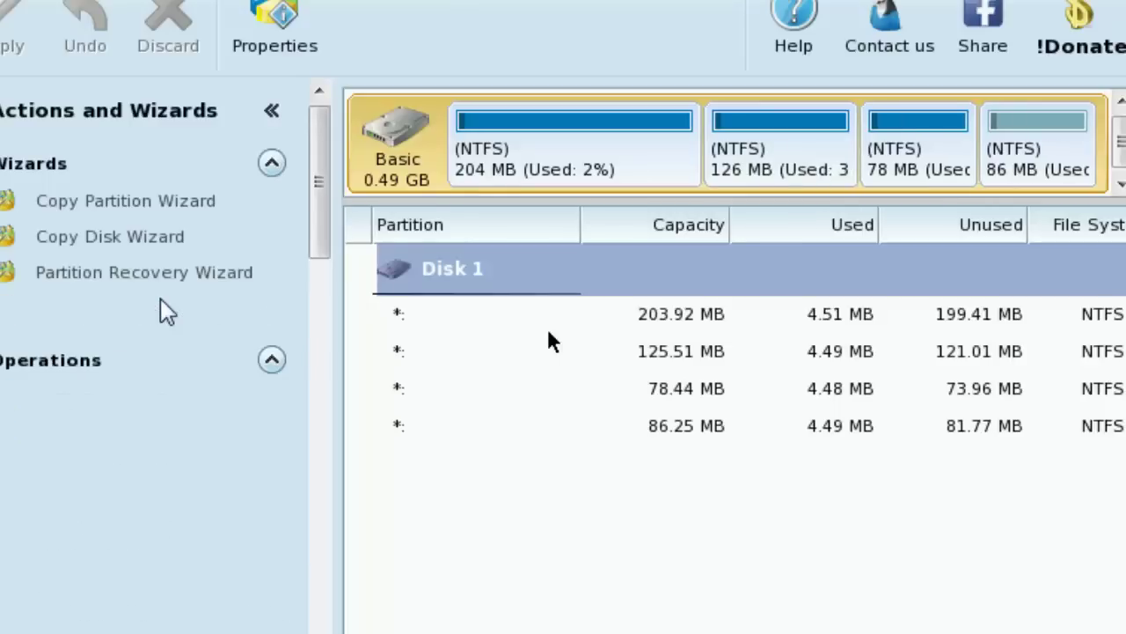
Step: Mark all four NTFS partitions on Disk 1 for deletion, one after another from the 204 MB to the 86 MB partition
left_click(547, 330)
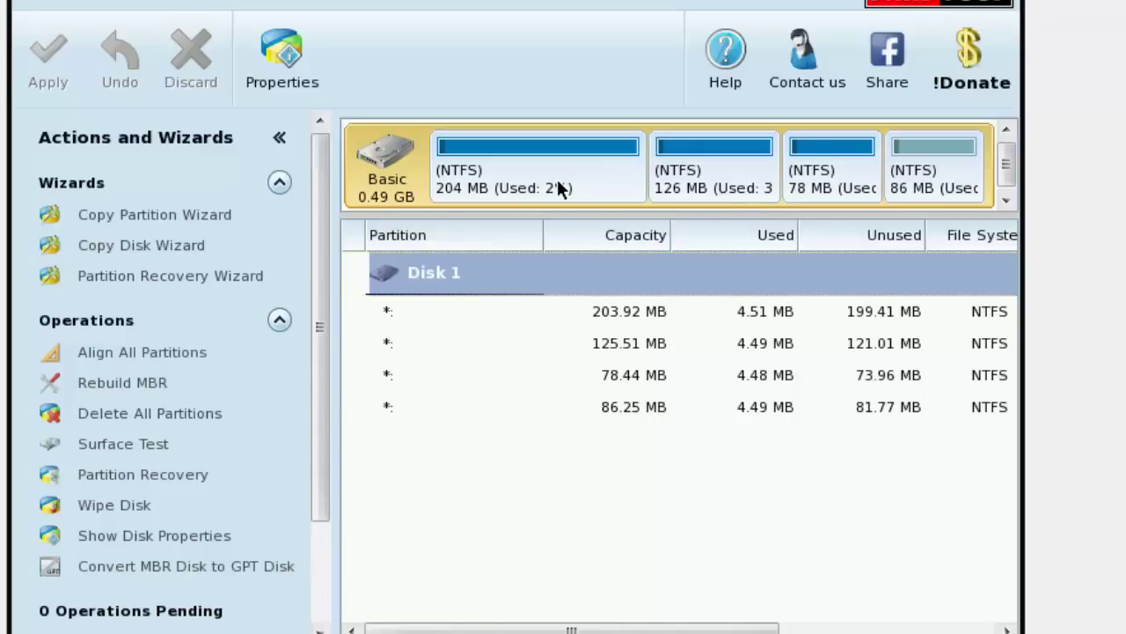
right_click(501, 145)
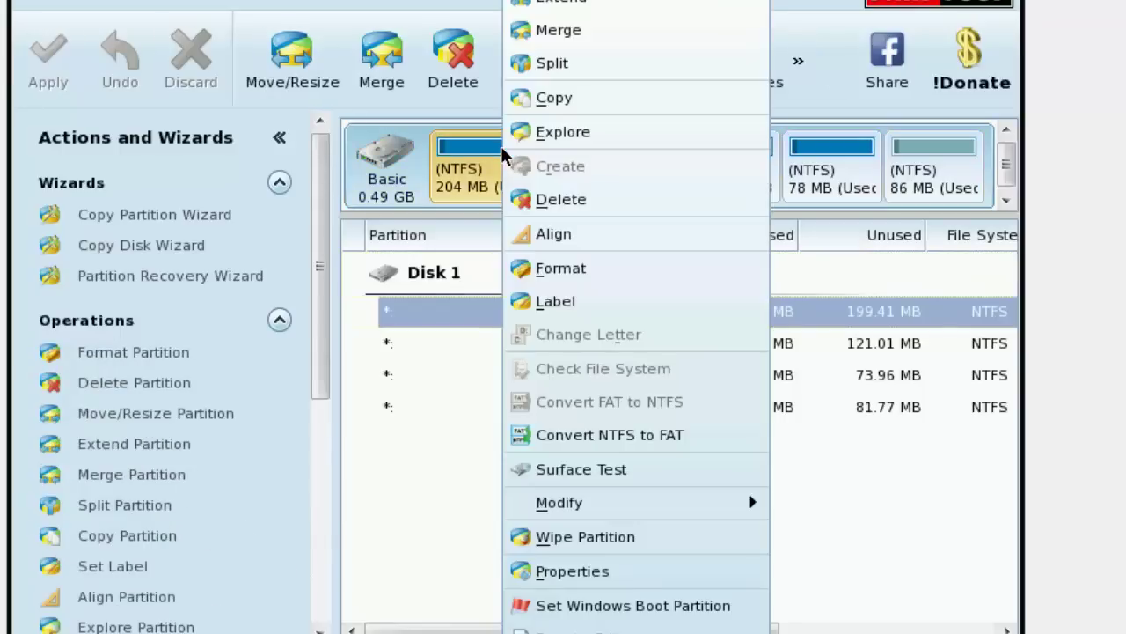
left_click(574, 197)
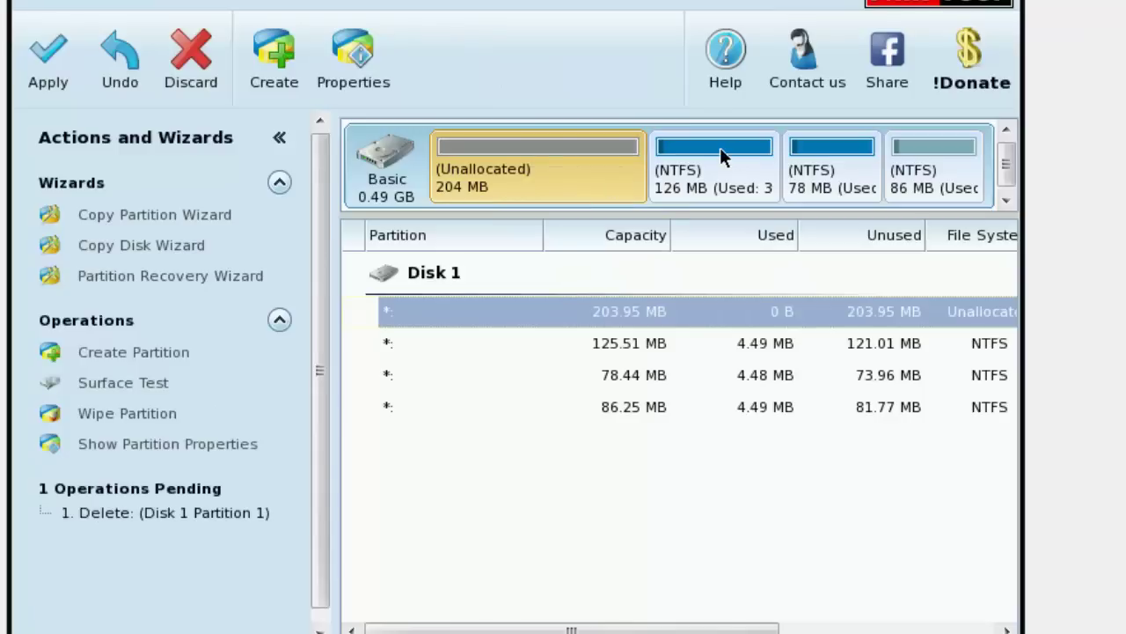
right_click(720, 147)
left_click(752, 209)
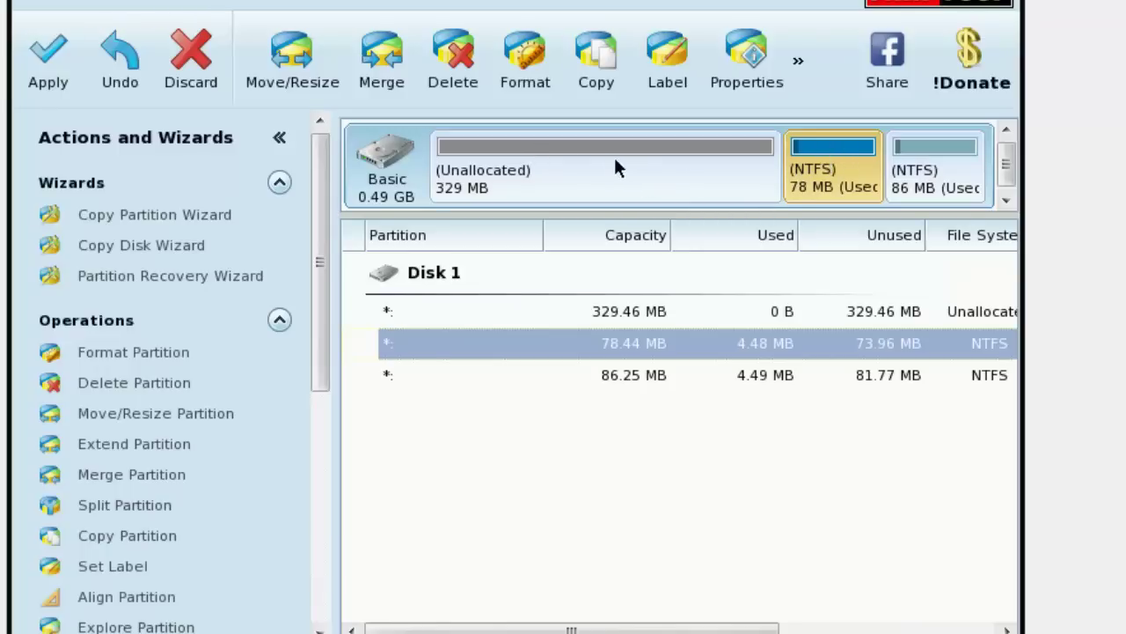
right_click(840, 151)
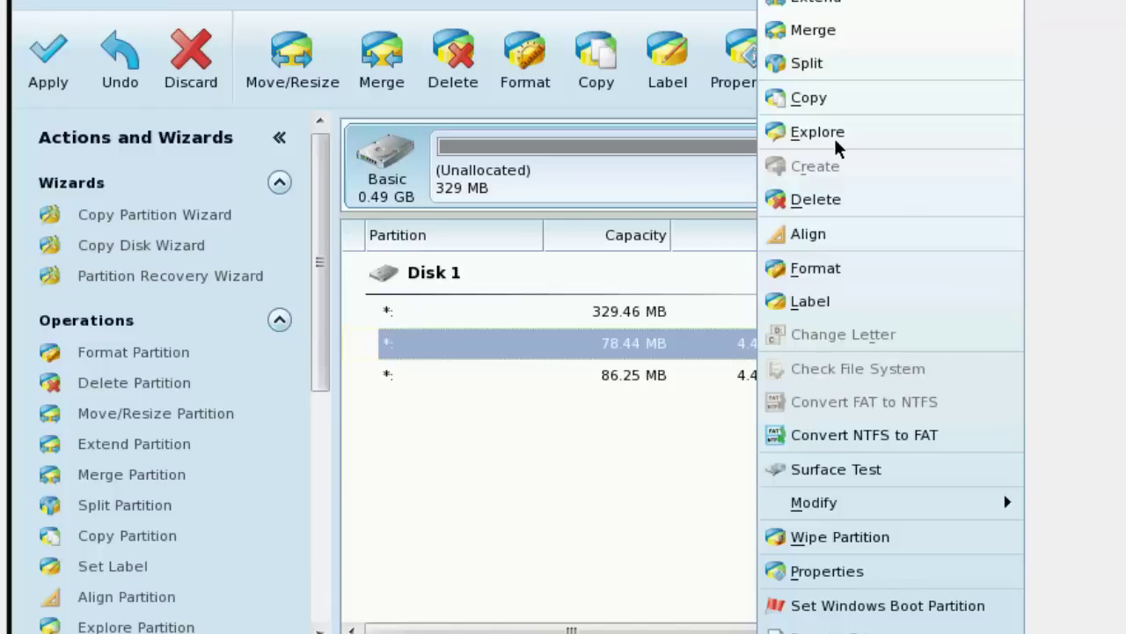
left_click(836, 202)
right_click(942, 151)
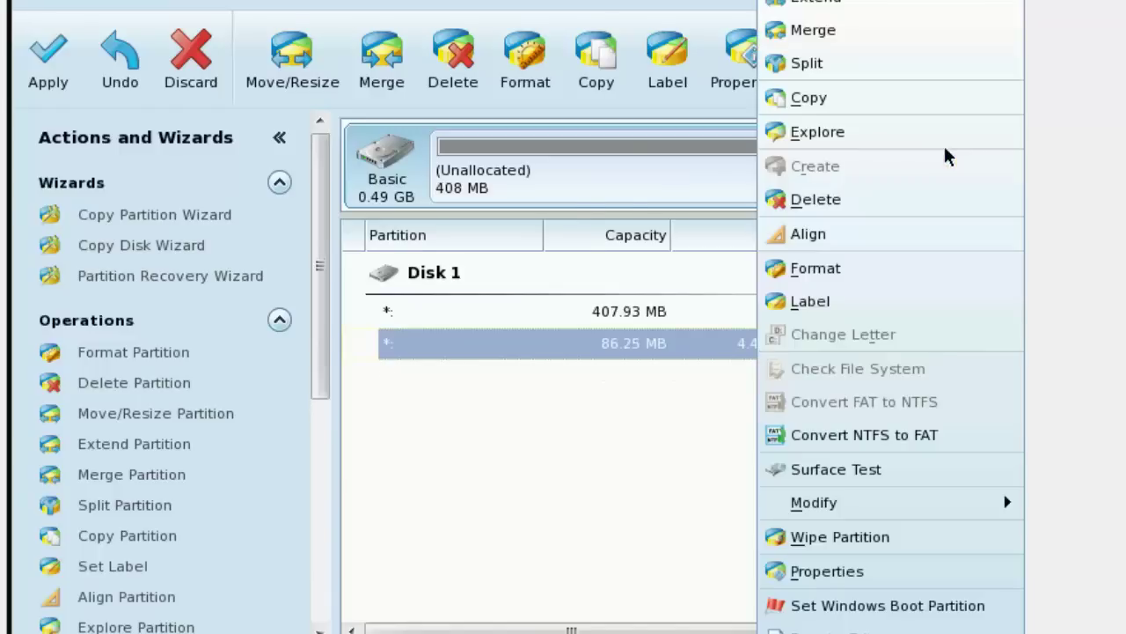
left_click(832, 202)
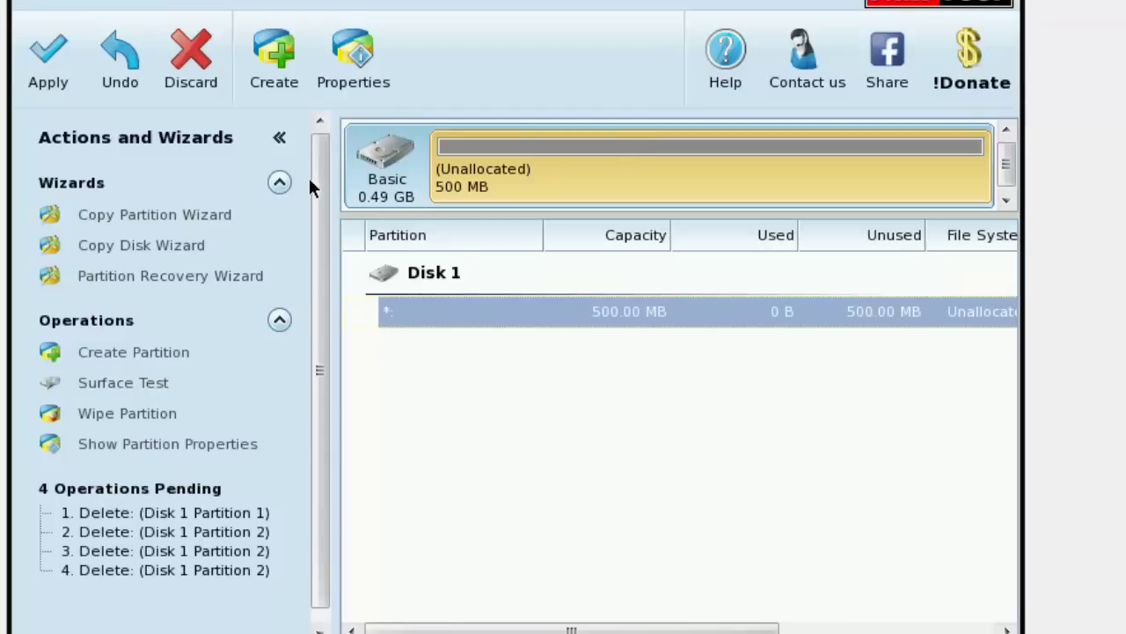
Step: Queue a Rebuild MBR operation for Disk 1
right_click(380, 157)
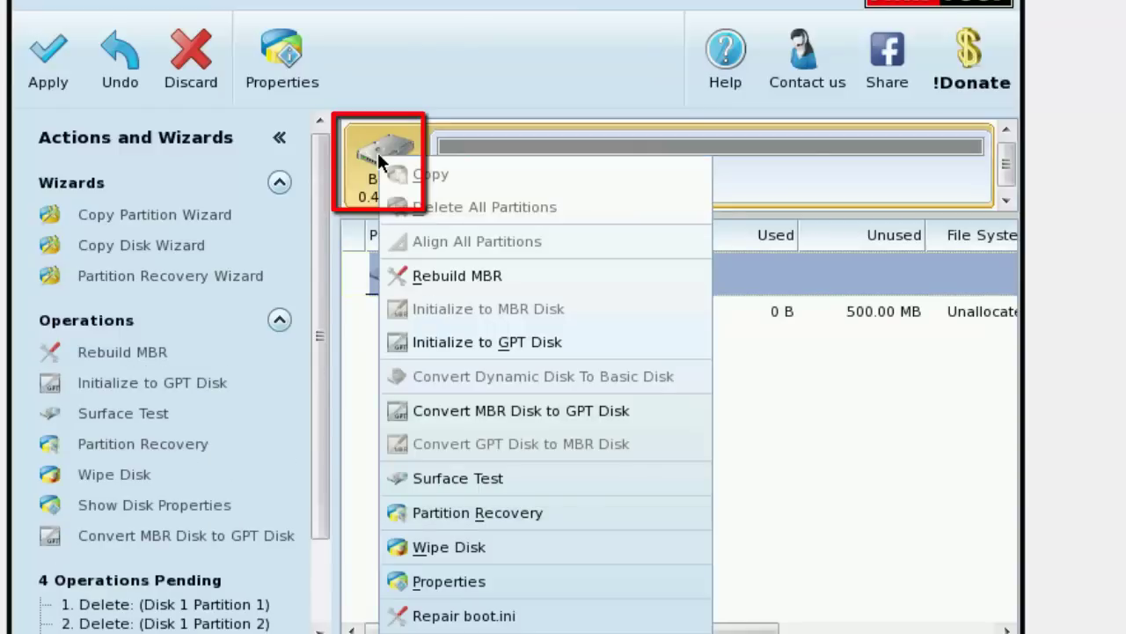
left_click(493, 276)
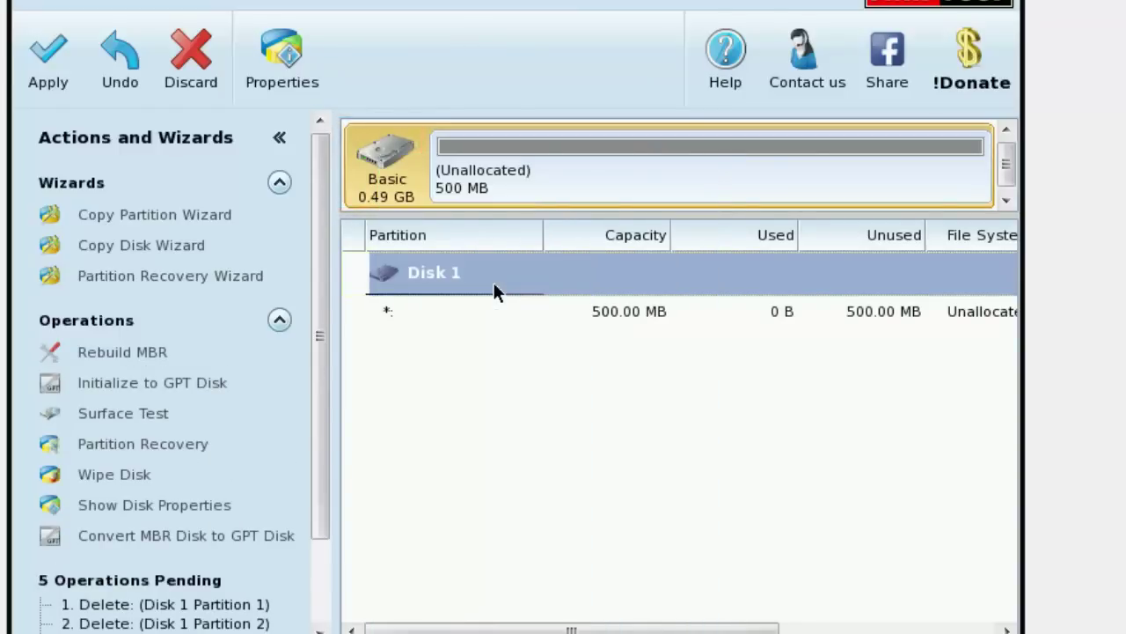
Step: Create a primary NTFS partition of about 209 MB at the start of Disk 1's unallocated space
right_click(506, 155)
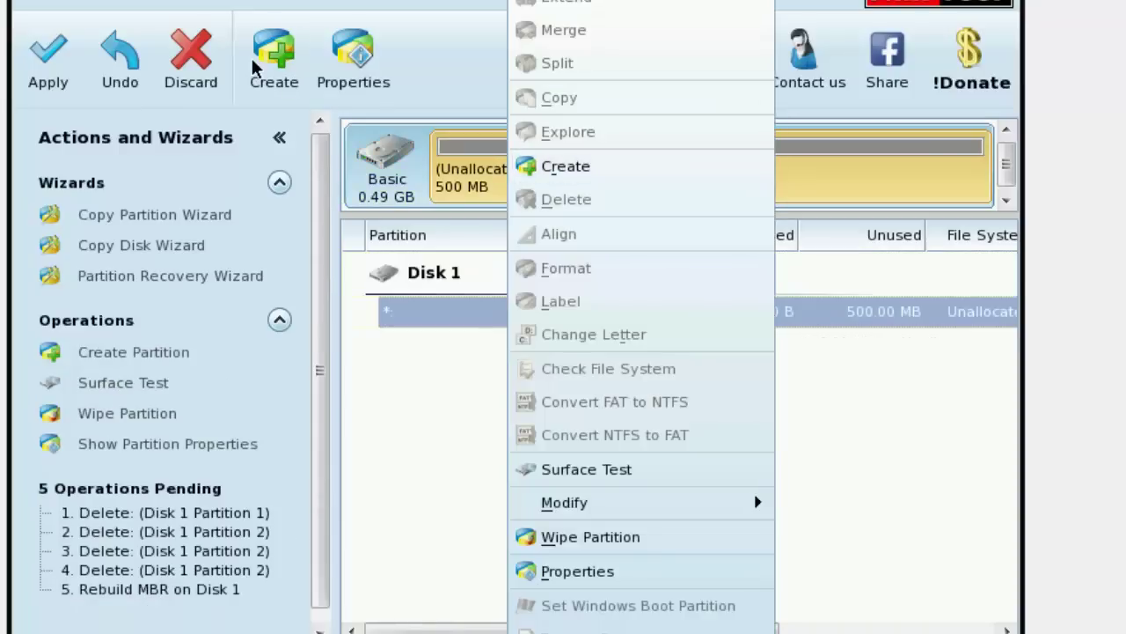
left_click(710, 165)
left_click_drag(476, 1, 747, 75)
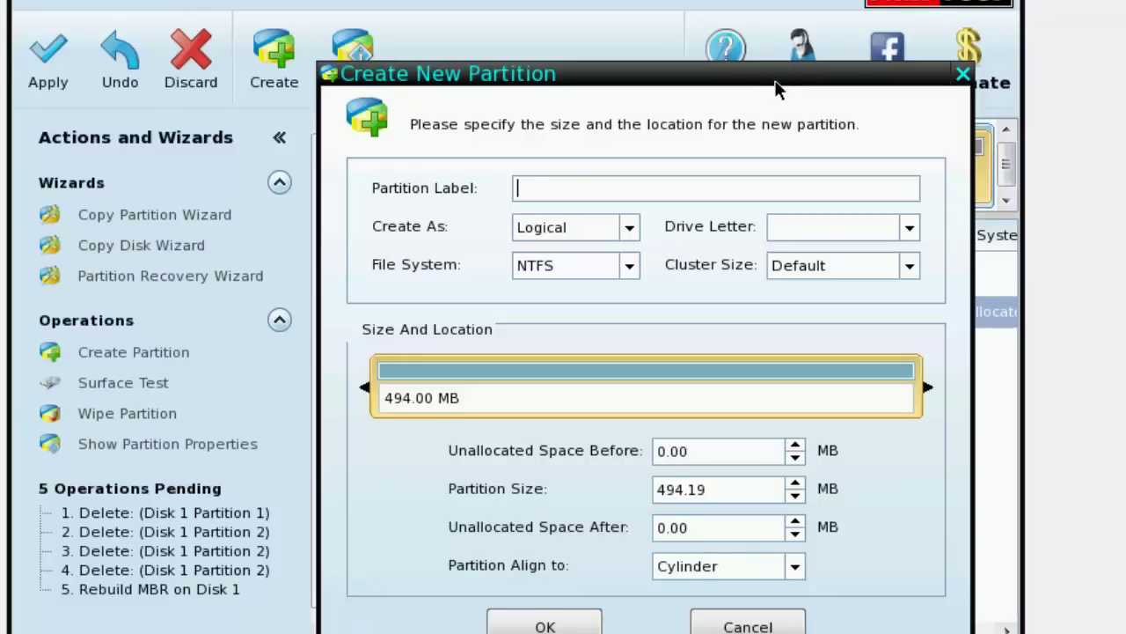
left_click_drag(776, 81, 774, 71)
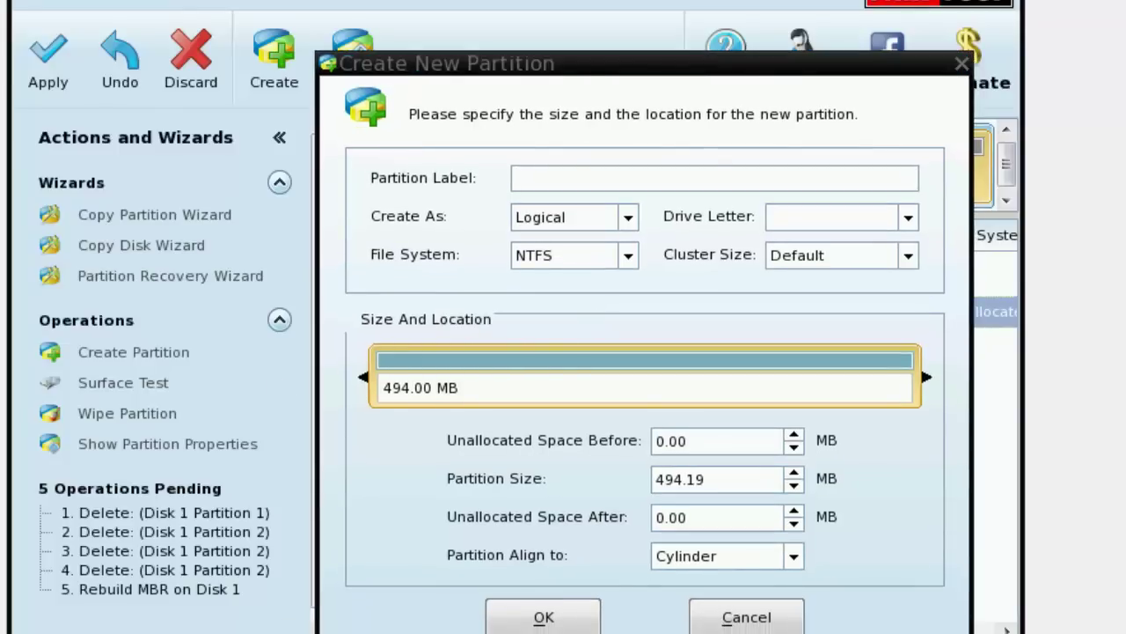
left_click(633, 221)
left_click(591, 243)
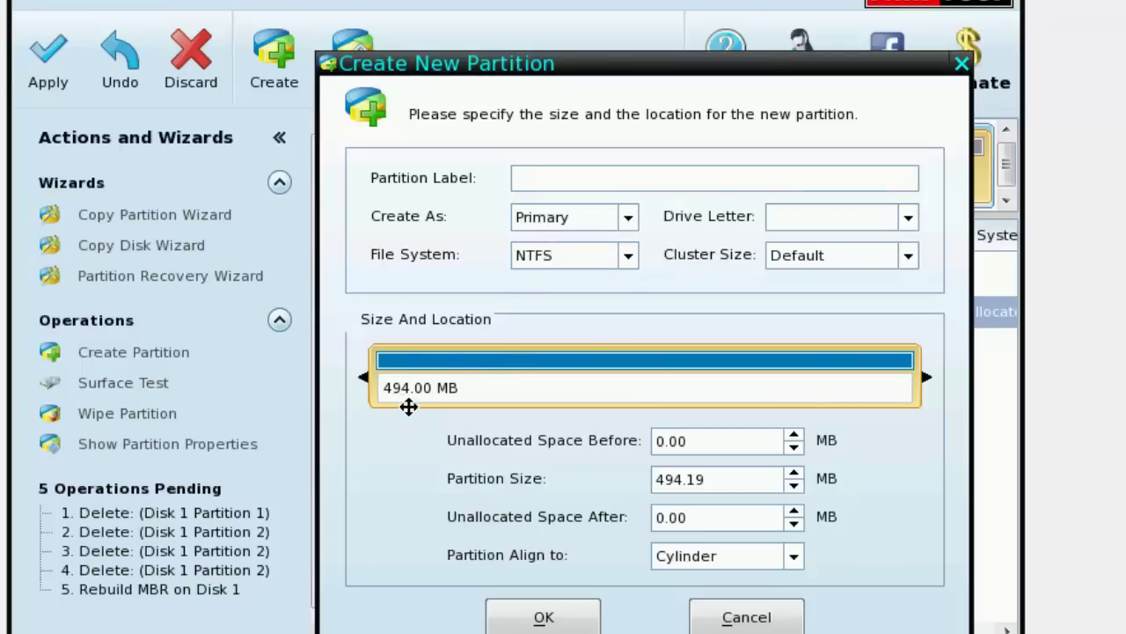
left_click(1116, 473)
left_click_drag(925, 371, 610, 369)
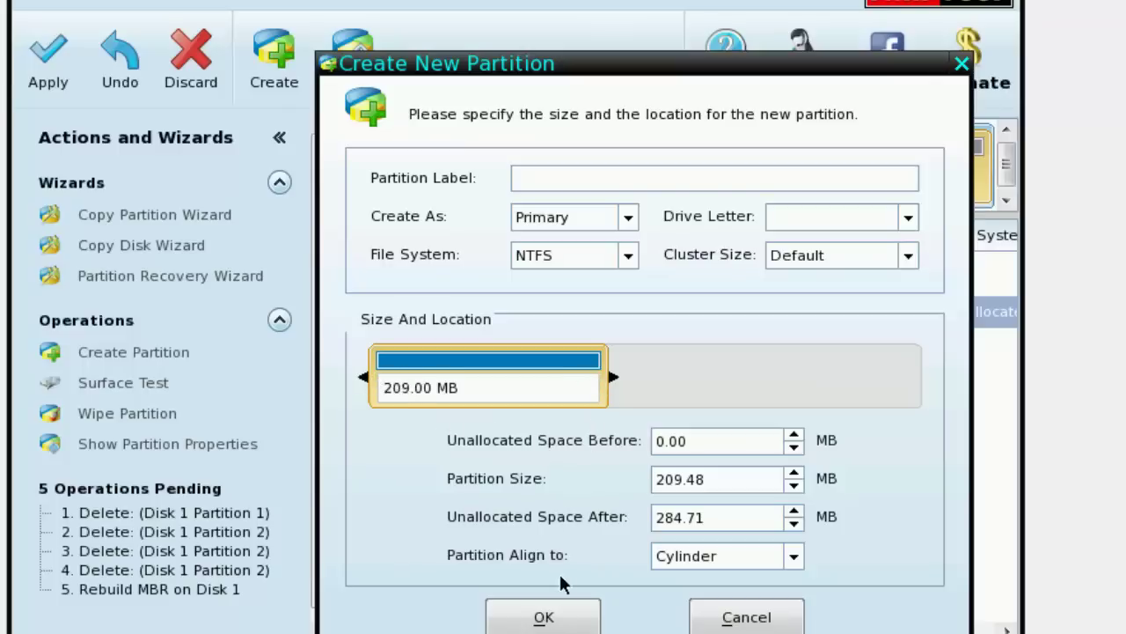
left_click(563, 617)
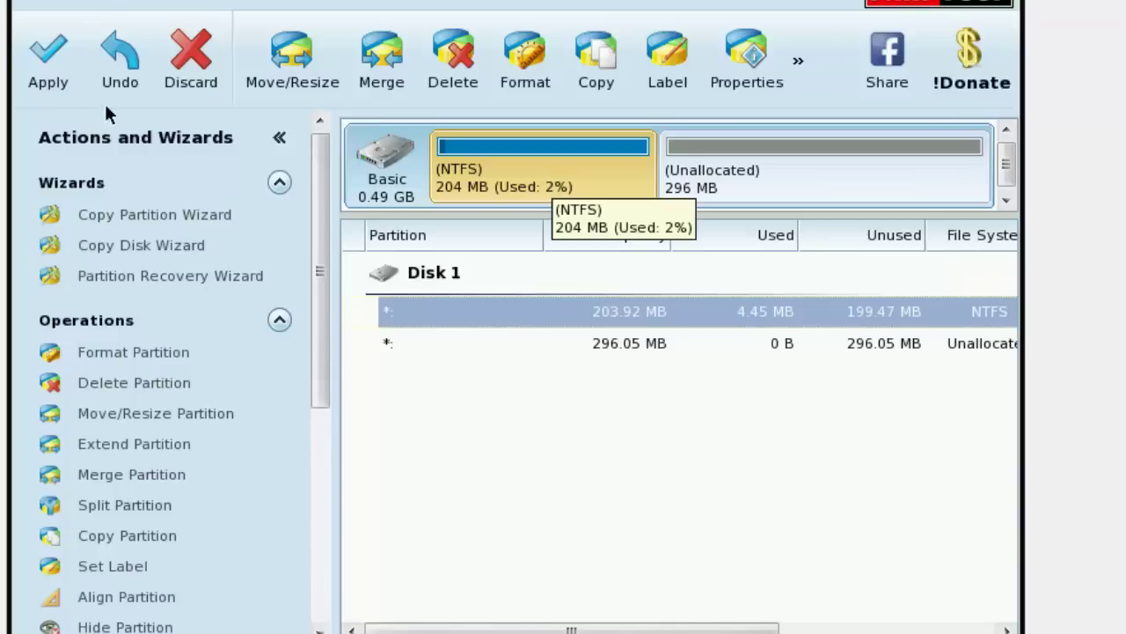
Step: Apply the pending deletions, MBR rebuild and new primary partition to Disk 1
left_click(51, 62)
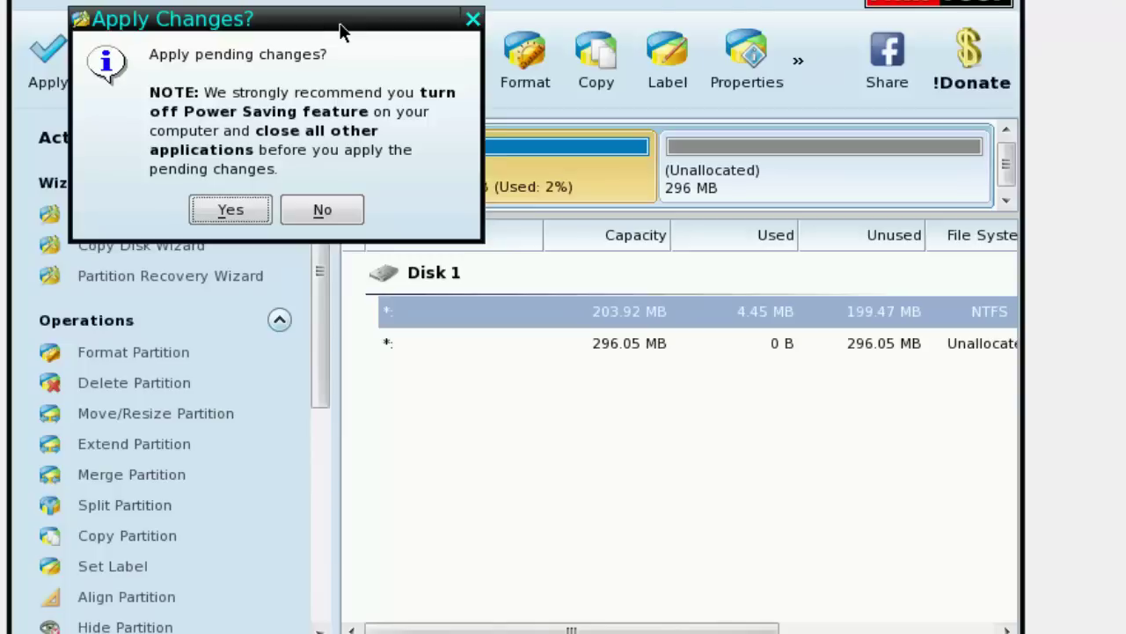
left_click(226, 211)
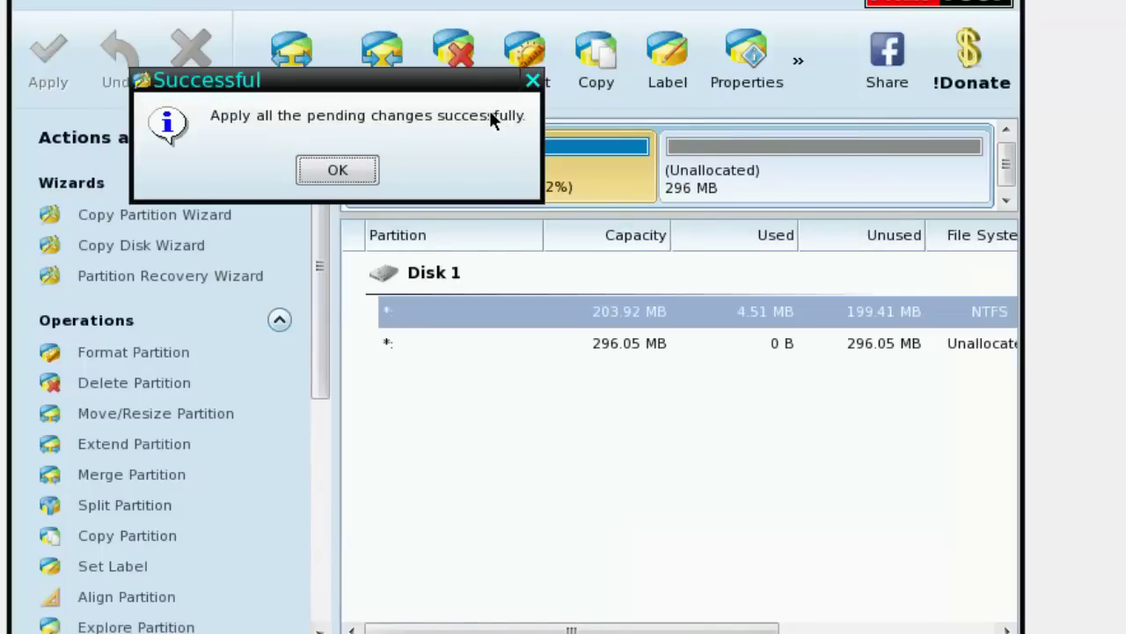
left_click(337, 173)
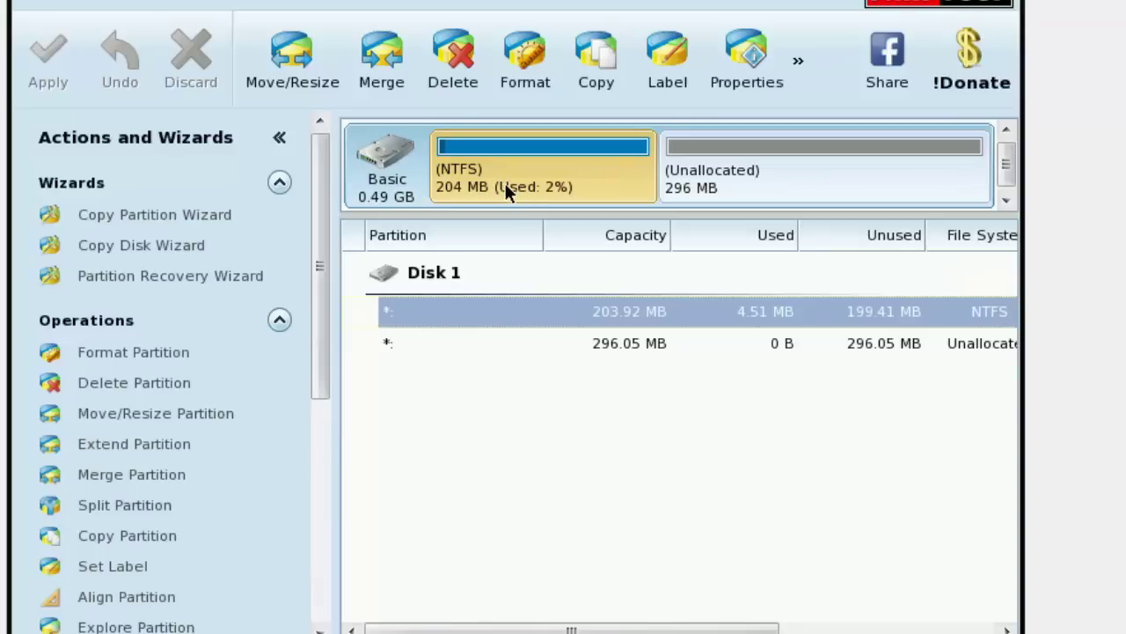
Step: Create a logical NTFS partition of about 100 MB directly after the primary partition and apply the change
left_click(723, 152)
right_click(717, 146)
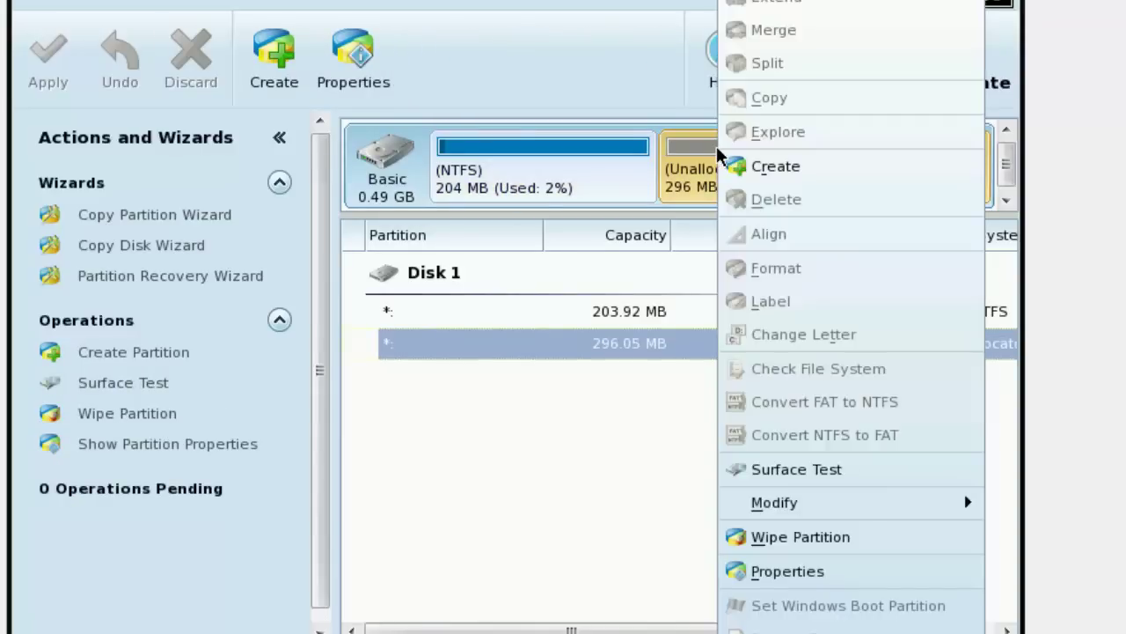
left_click(782, 164)
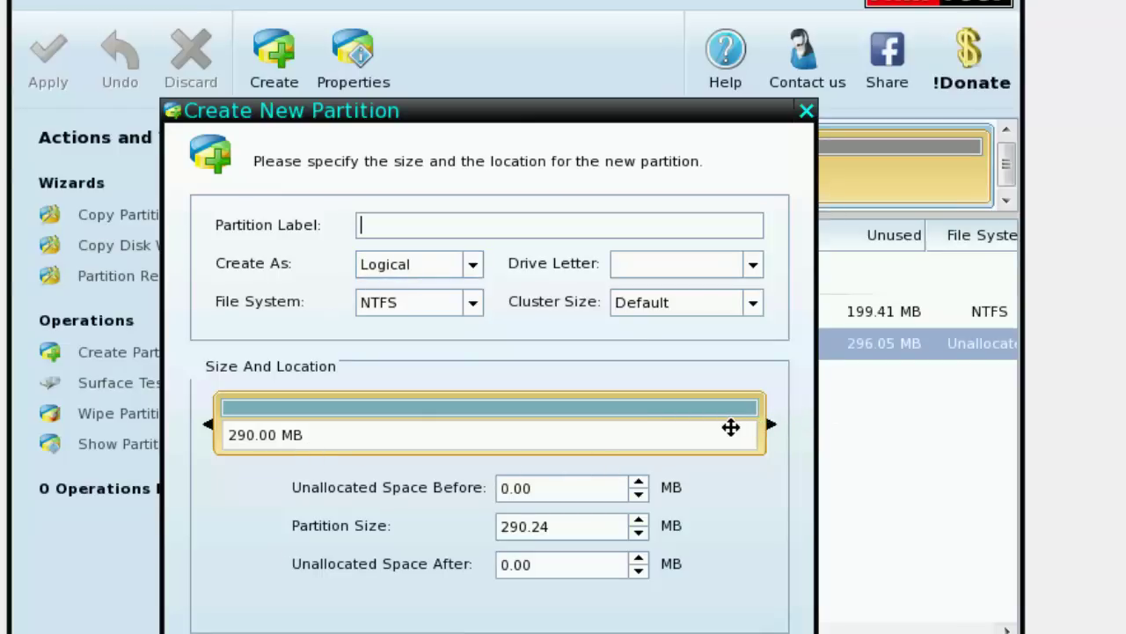
left_click_drag(764, 421, 405, 423)
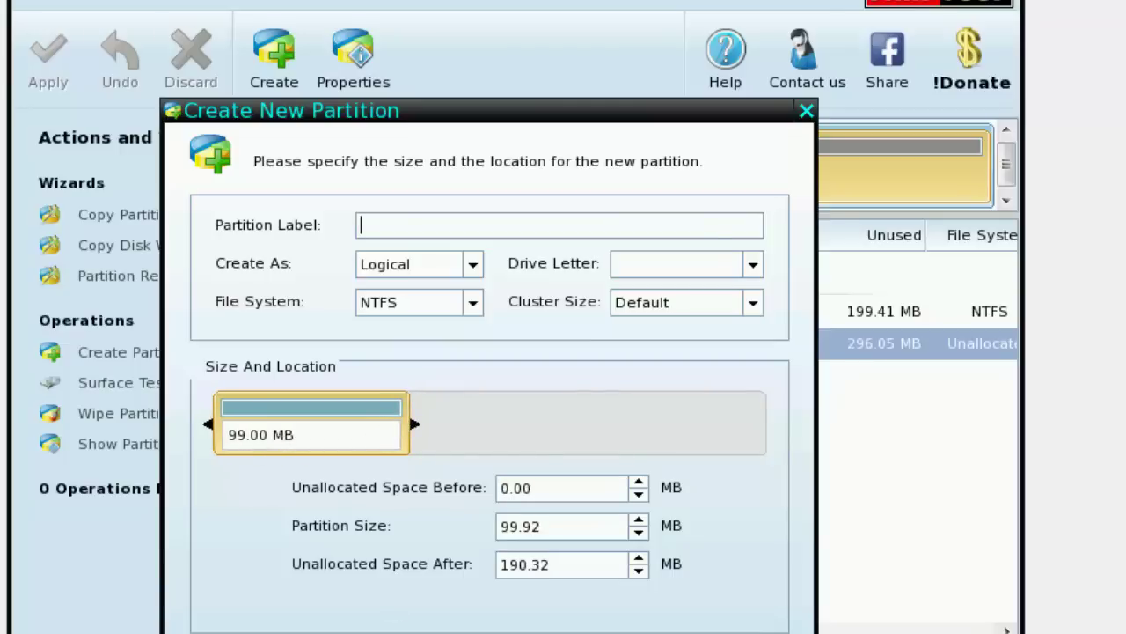
key("Return")
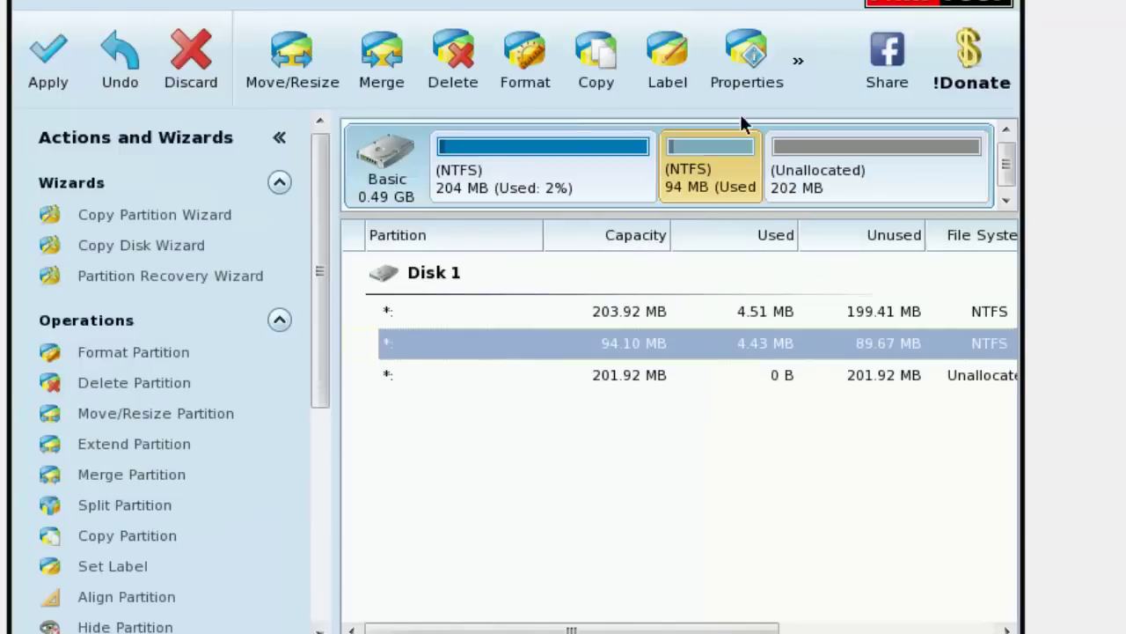
left_click(49, 57)
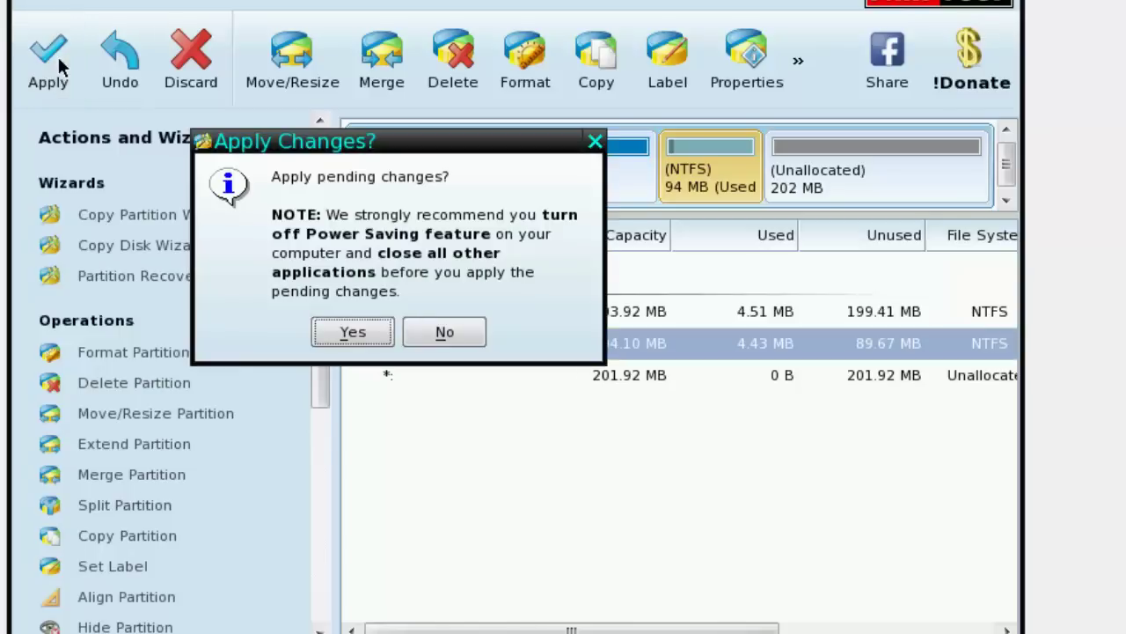
left_click(340, 334)
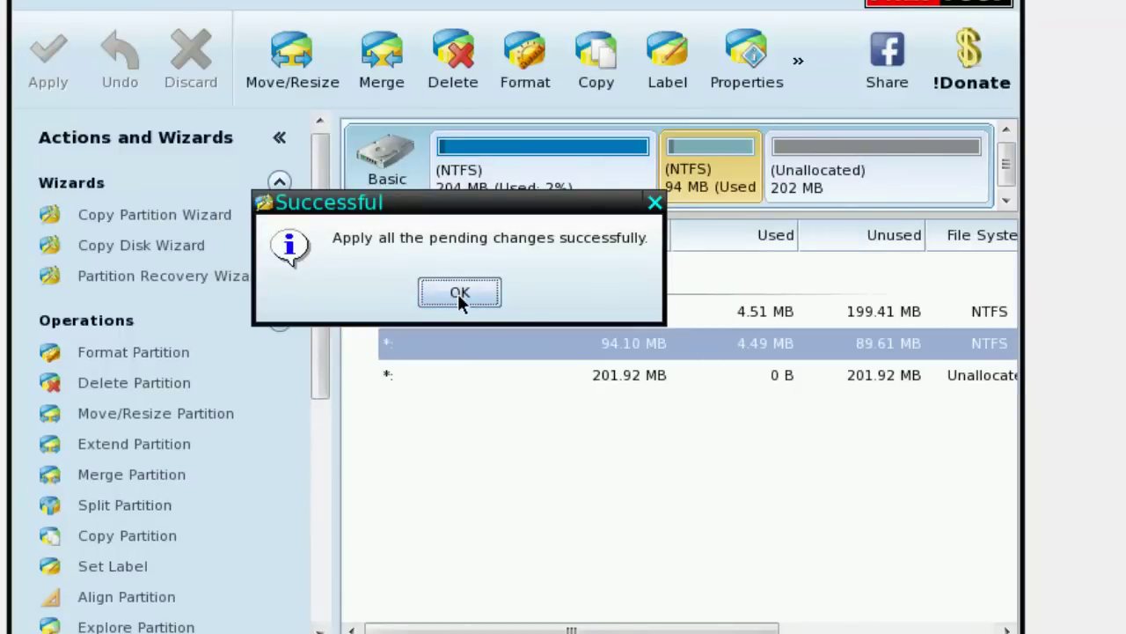
left_click(459, 293)
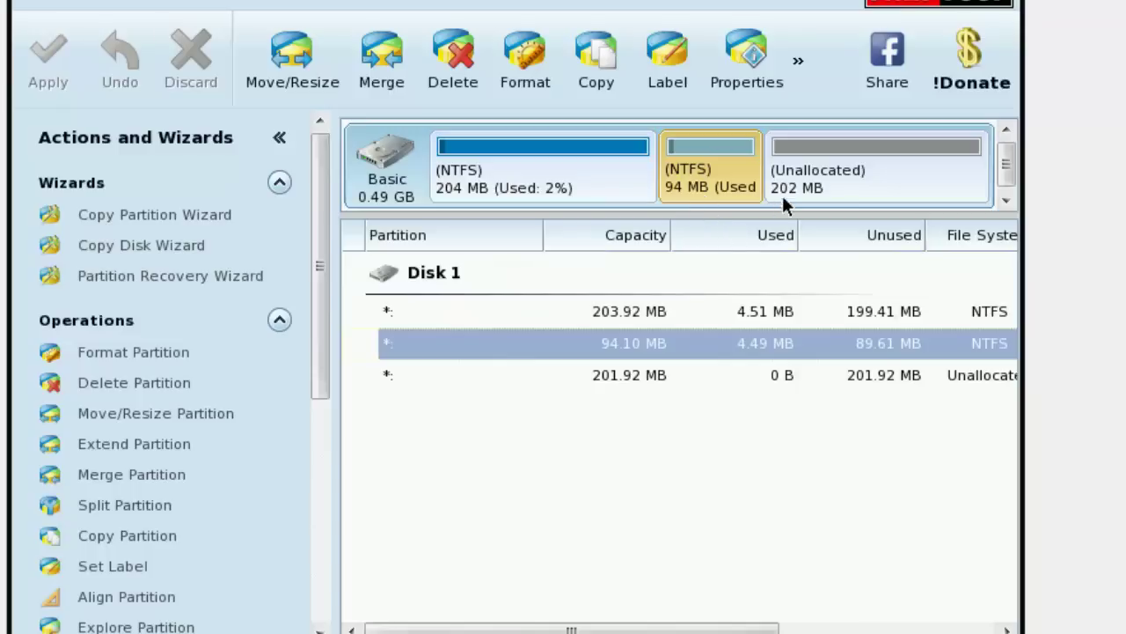
Step: Create and apply a logical NTFS partition filling the remaining unallocated space, and keep the current Windows color scheme with the option to be asked again
right_click(832, 154)
left_click(843, 166)
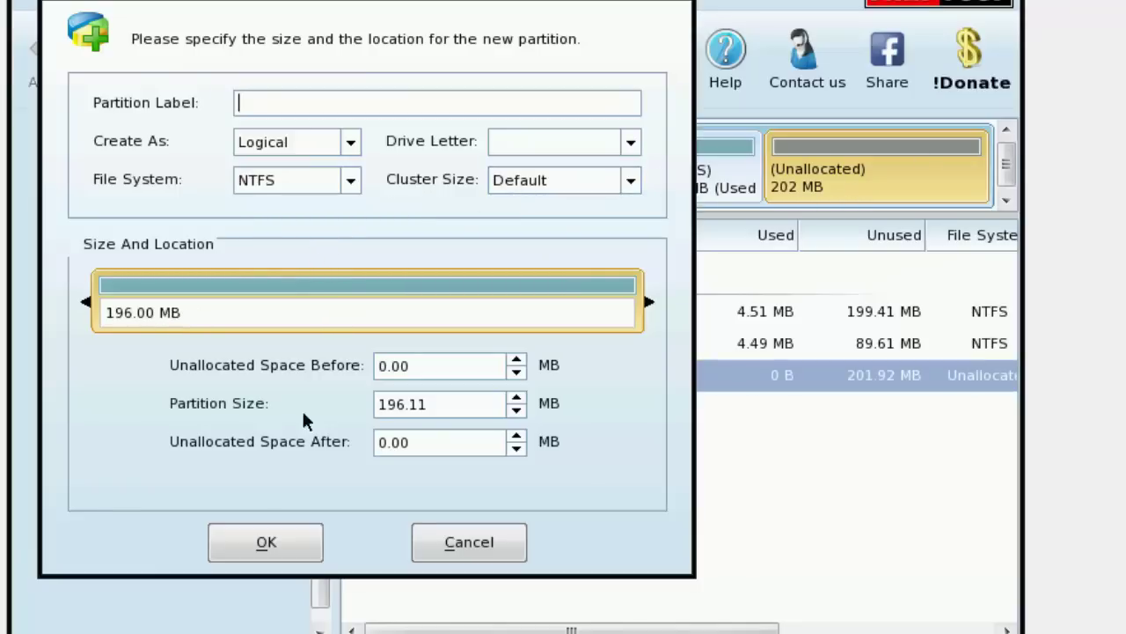
left_click(249, 542)
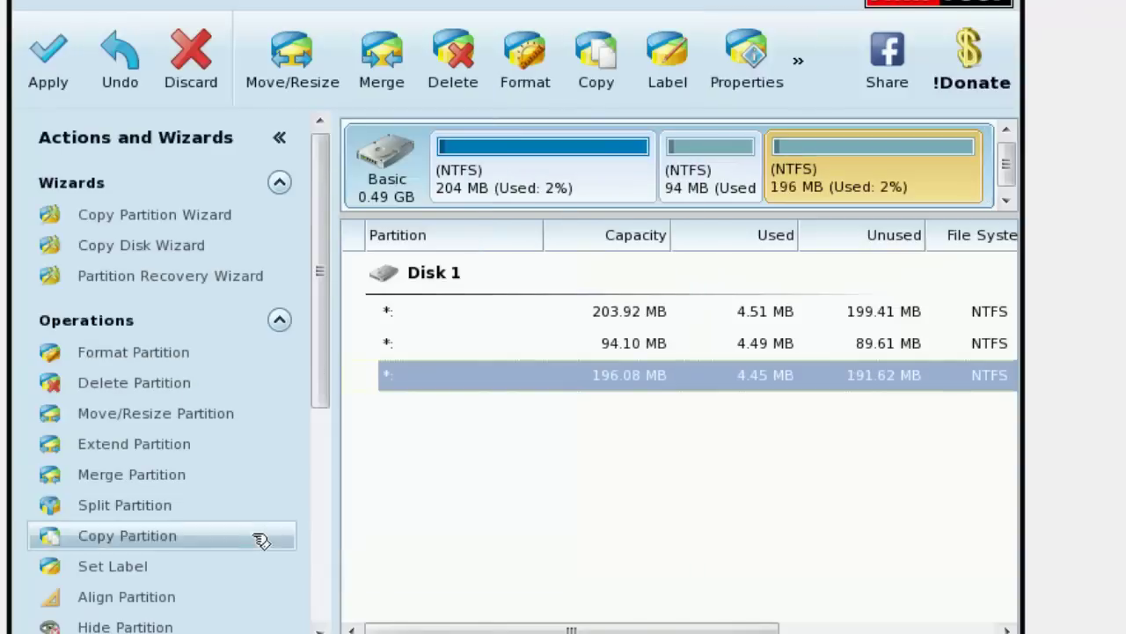
left_click(52, 83)
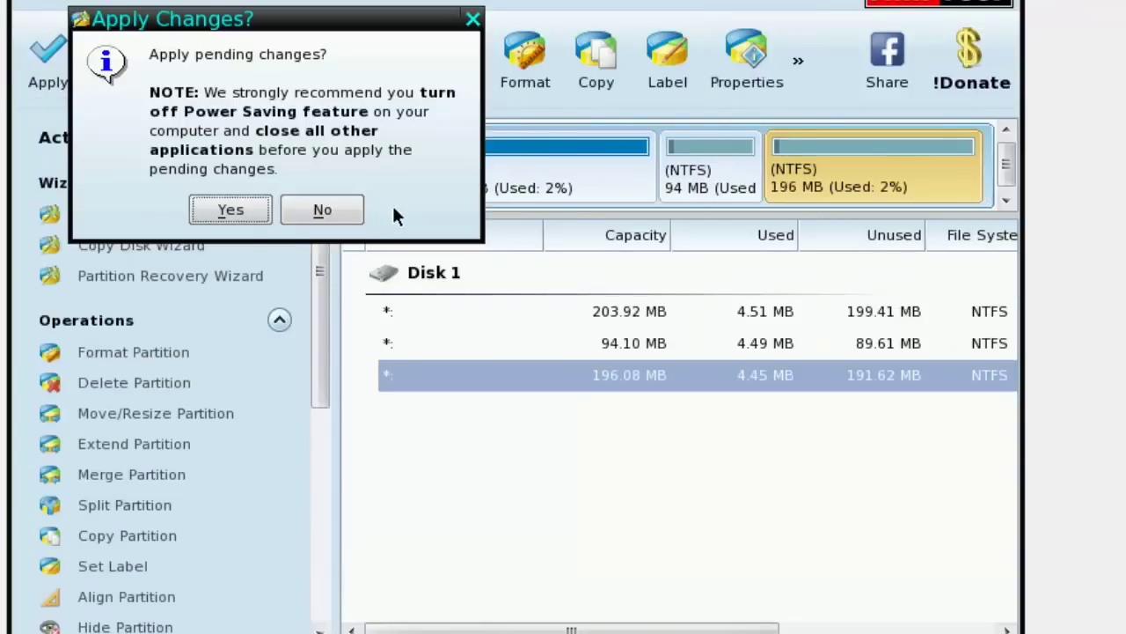
left_click(235, 210)
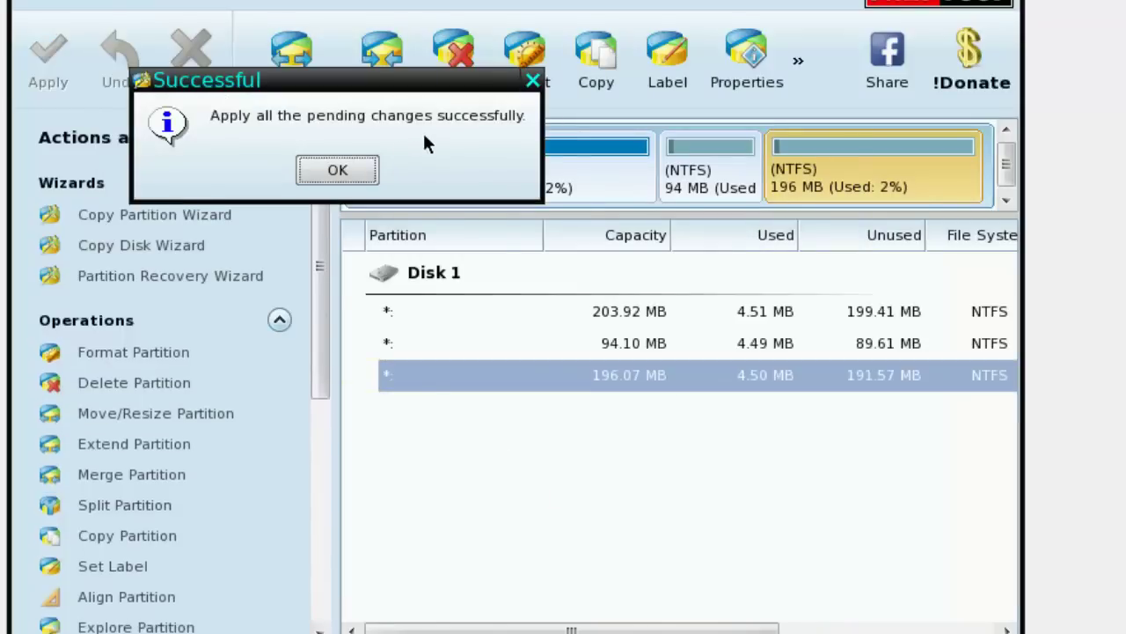
left_click(362, 163)
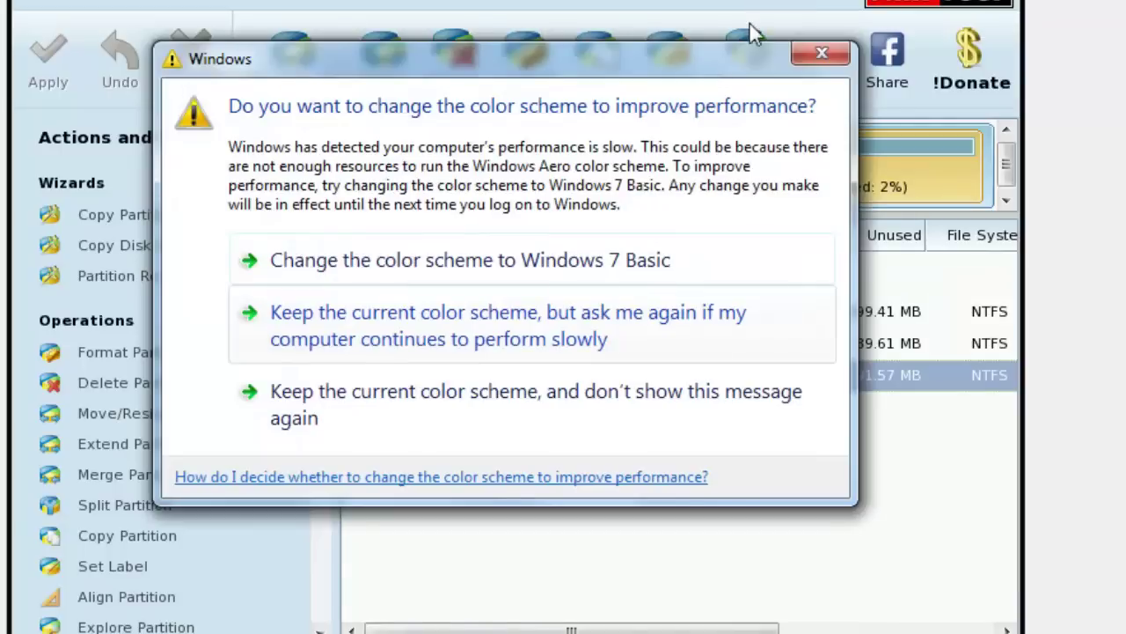
left_click(594, 318)
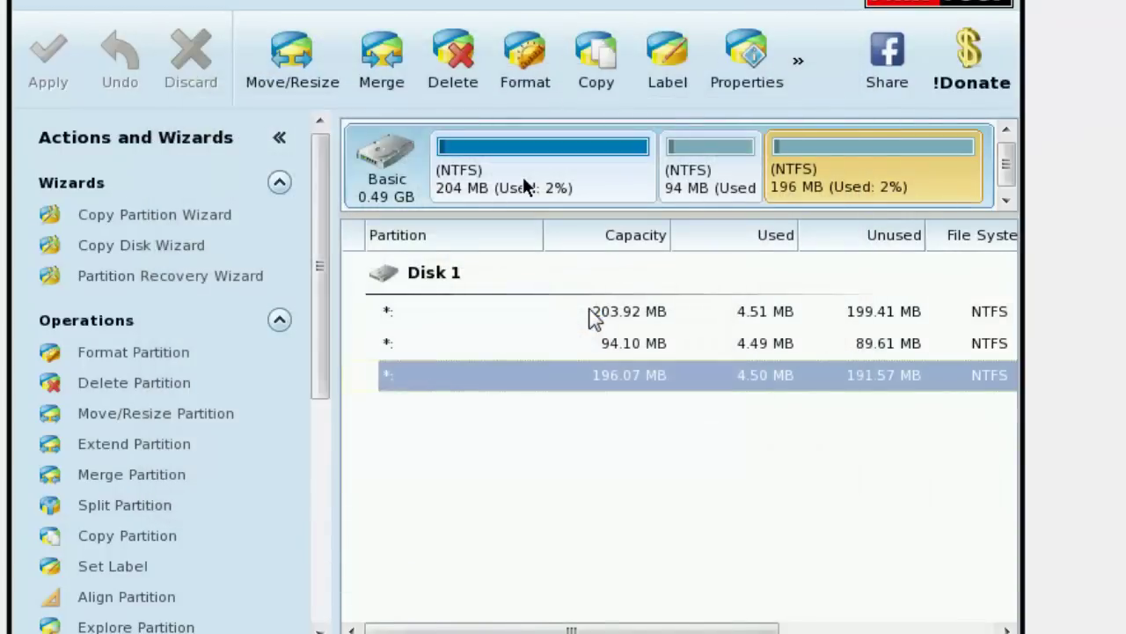